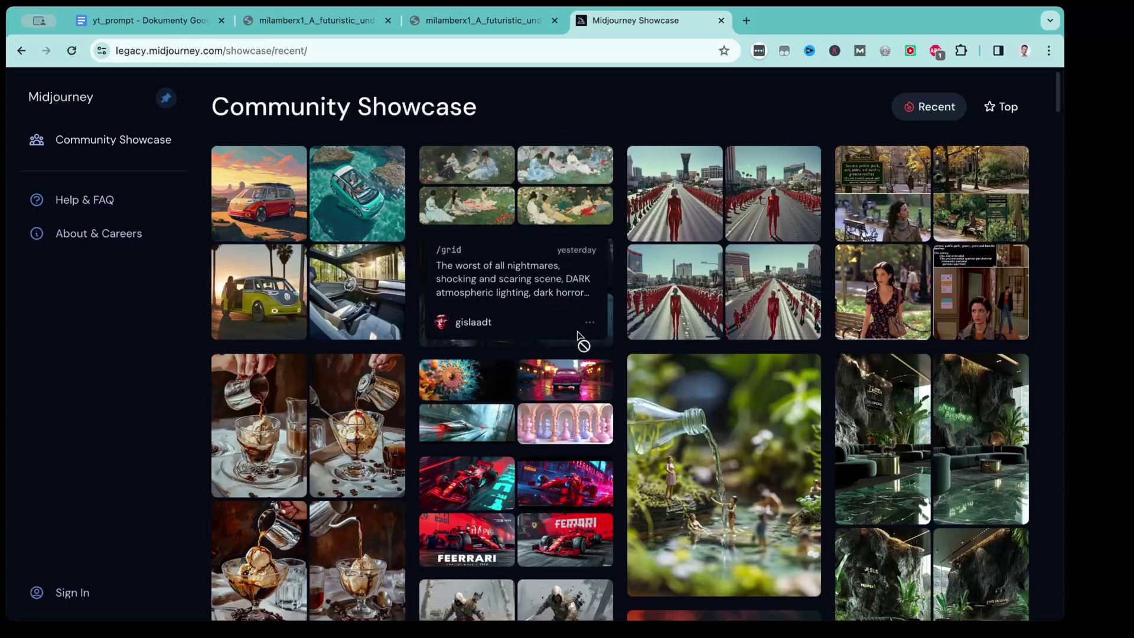
{"action": "scroll", "coordinate": [580, 338], "scroll_direction": "down", "scroll_amount": 3}
{"action": "scroll", "coordinate": [578, 337], "scroll_direction": "down", "scroll_amount": 5}
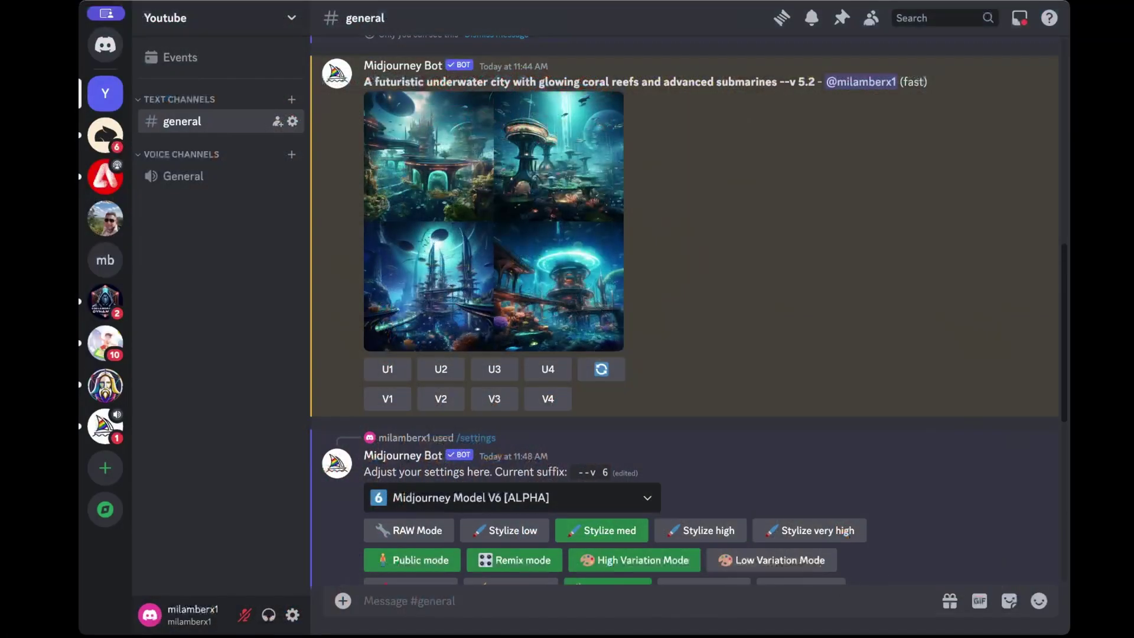
Step: Scroll #general back and forth to compare the --v 5.2 and --v 6.0 underwater city grids
{"action": "scroll", "coordinate": [668, 410], "scroll_direction": "up", "scroll_amount": 15}
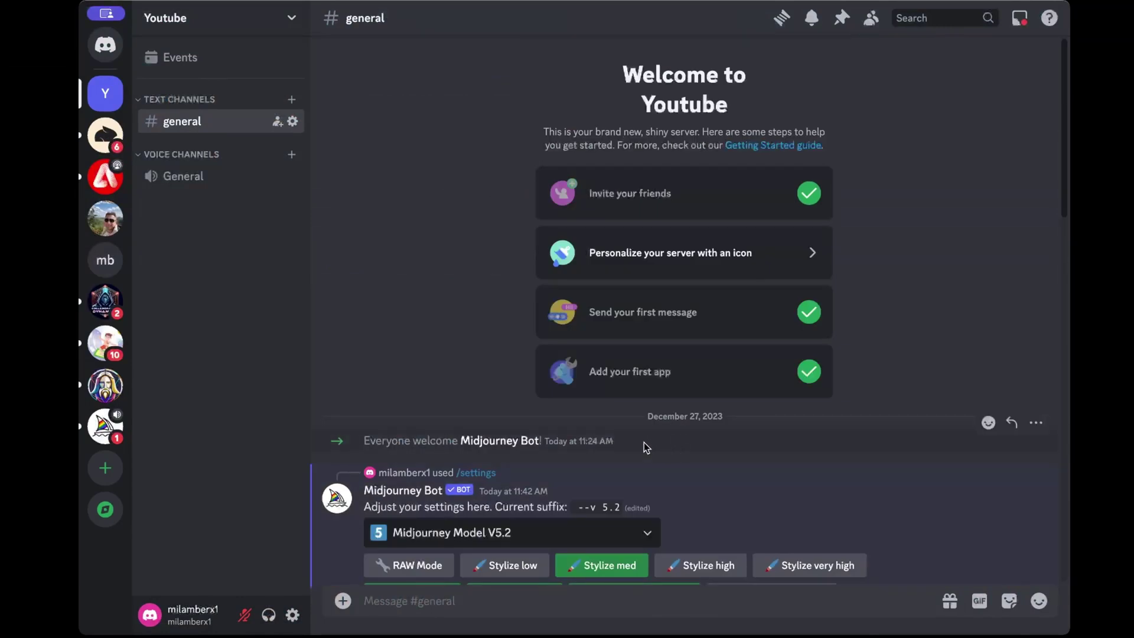
{"action": "scroll", "coordinate": [612, 452], "scroll_direction": "down", "scroll_amount": 3}
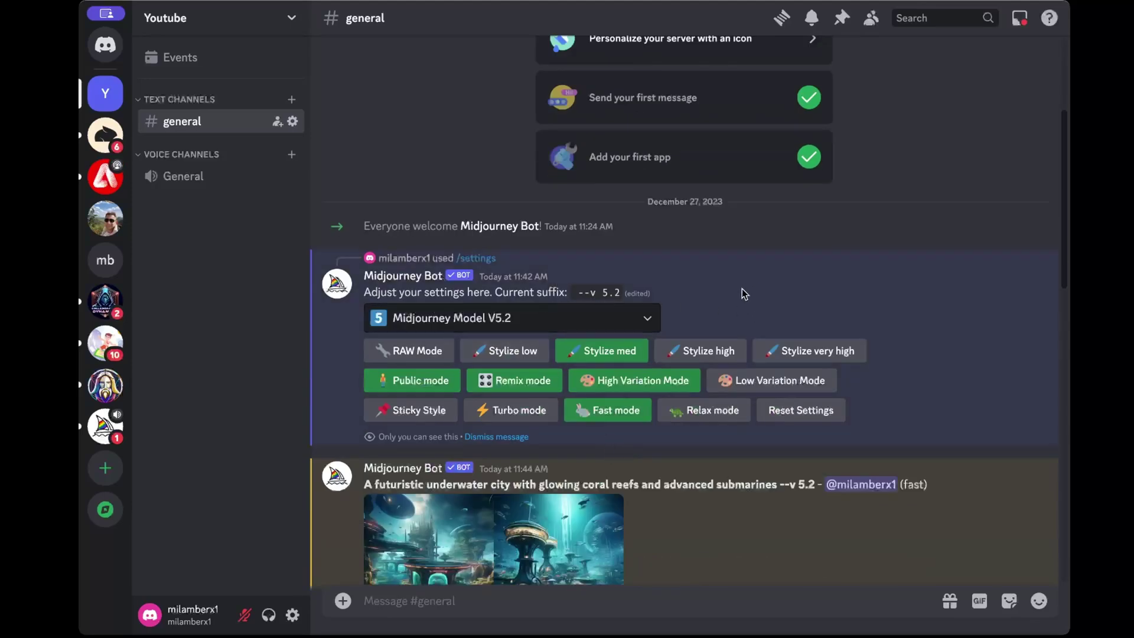
{"action": "scroll", "coordinate": [744, 294], "scroll_direction": "down", "scroll_amount": 1}
{"action": "scroll", "coordinate": [744, 318], "scroll_direction": "down", "scroll_amount": 1}
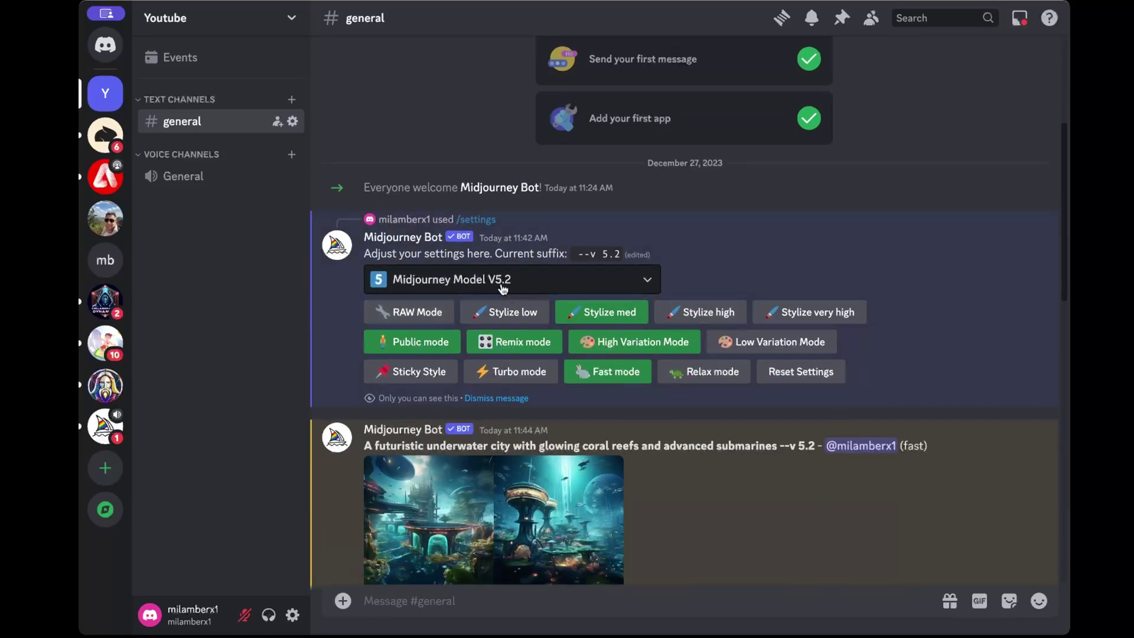
{"action": "scroll", "coordinate": [584, 421], "scroll_direction": "down", "scroll_amount": 4}
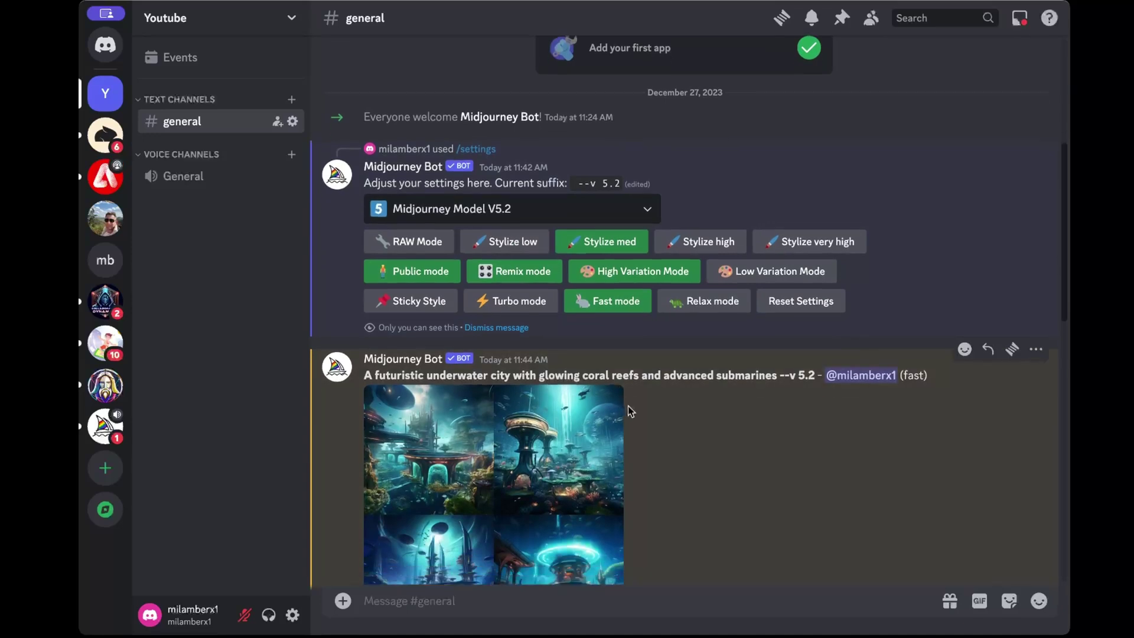
{"action": "scroll", "coordinate": [679, 417], "scroll_direction": "down", "scroll_amount": 20}
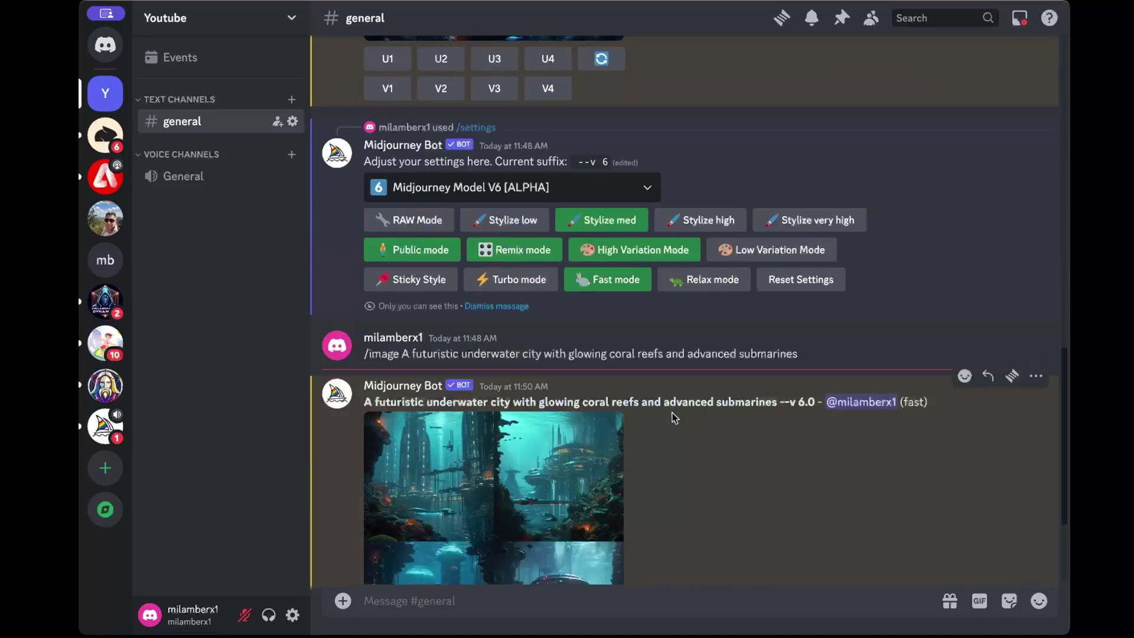
{"action": "scroll", "coordinate": [626, 414], "scroll_direction": "up", "scroll_amount": 10}
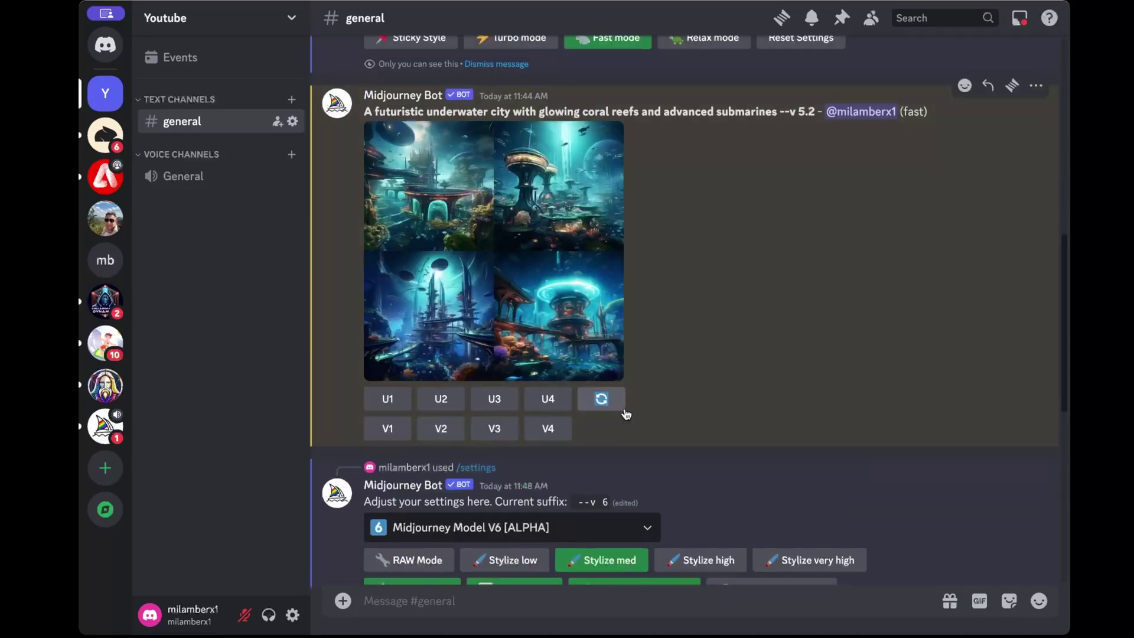
{"action": "scroll", "coordinate": [625, 412], "scroll_direction": "up", "scroll_amount": 1}
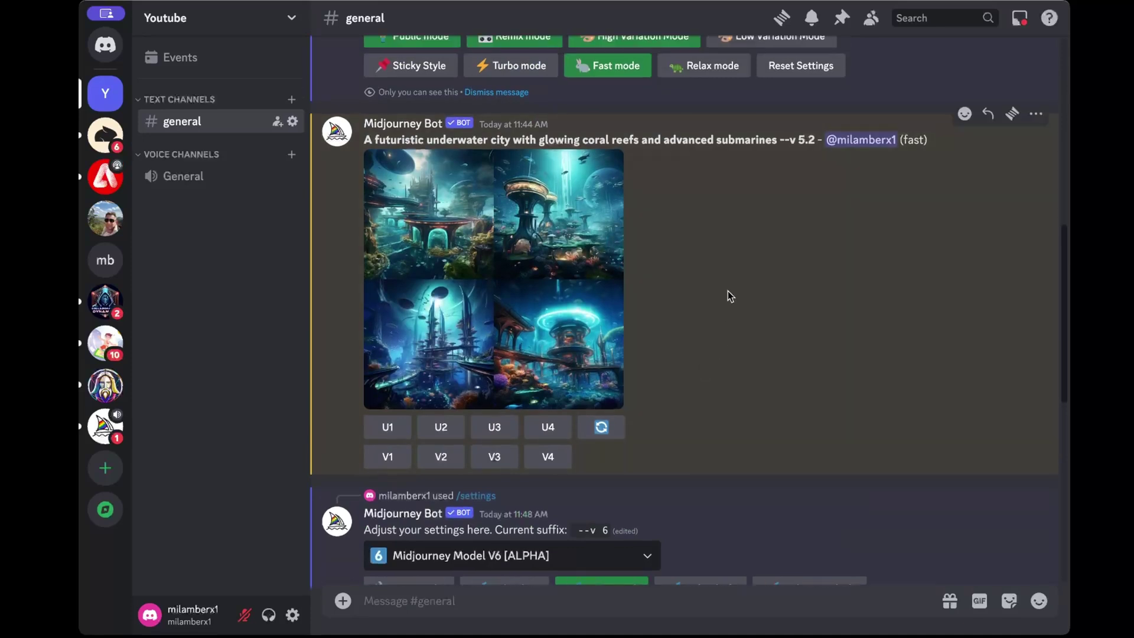
{"action": "scroll", "coordinate": [636, 291], "scroll_direction": "up", "scroll_amount": 1}
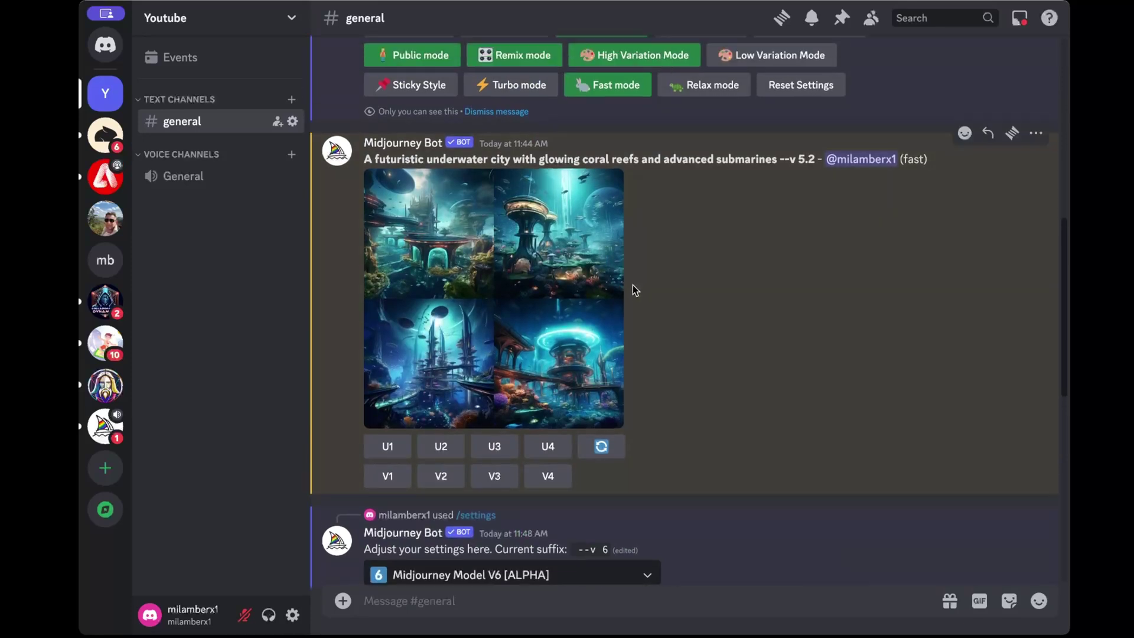
{"action": "scroll", "coordinate": [508, 395], "scroll_direction": "down", "scroll_amount": 11}
{"action": "scroll", "coordinate": [538, 419], "scroll_direction": "down", "scroll_amount": 6}
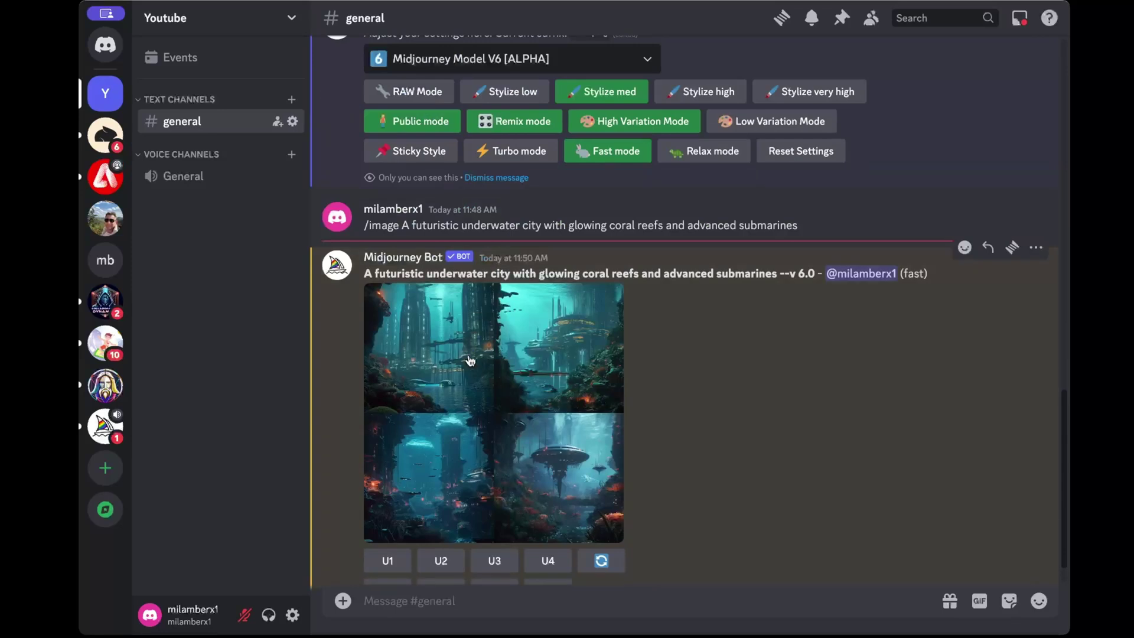
{"action": "scroll", "coordinate": [561, 390], "scroll_direction": "up", "scroll_amount": 10}
{"action": "scroll", "coordinate": [561, 388], "scroll_direction": "up", "scroll_amount": 2}
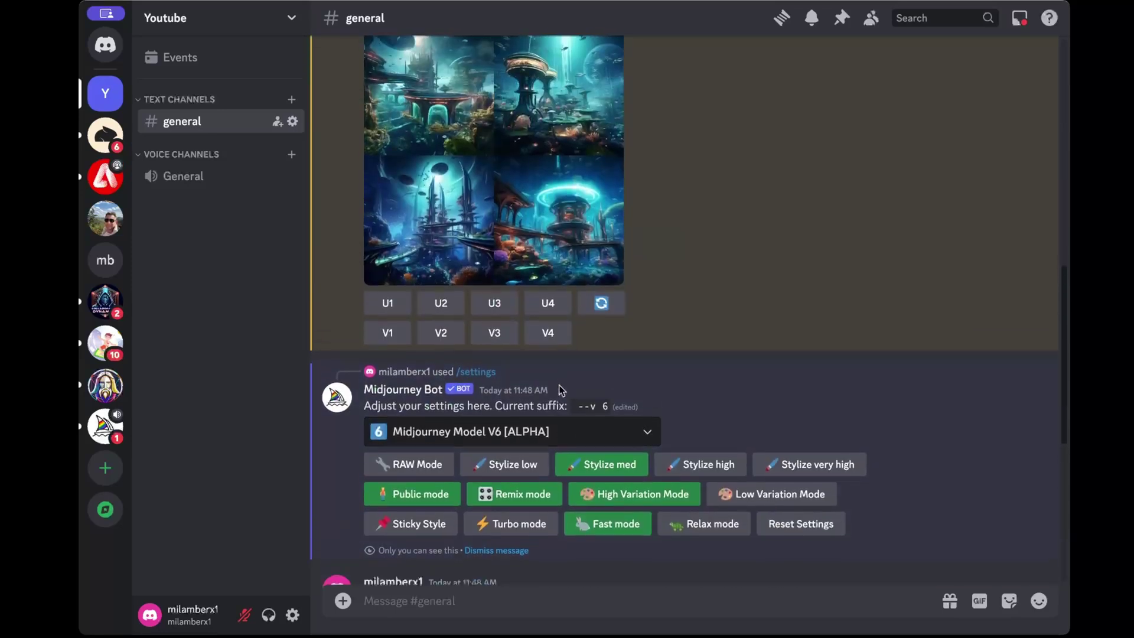
{"action": "scroll", "coordinate": [492, 267], "scroll_direction": "up", "scroll_amount": 1}
{"action": "scroll", "coordinate": [492, 267], "scroll_direction": "down", "scroll_amount": 12}
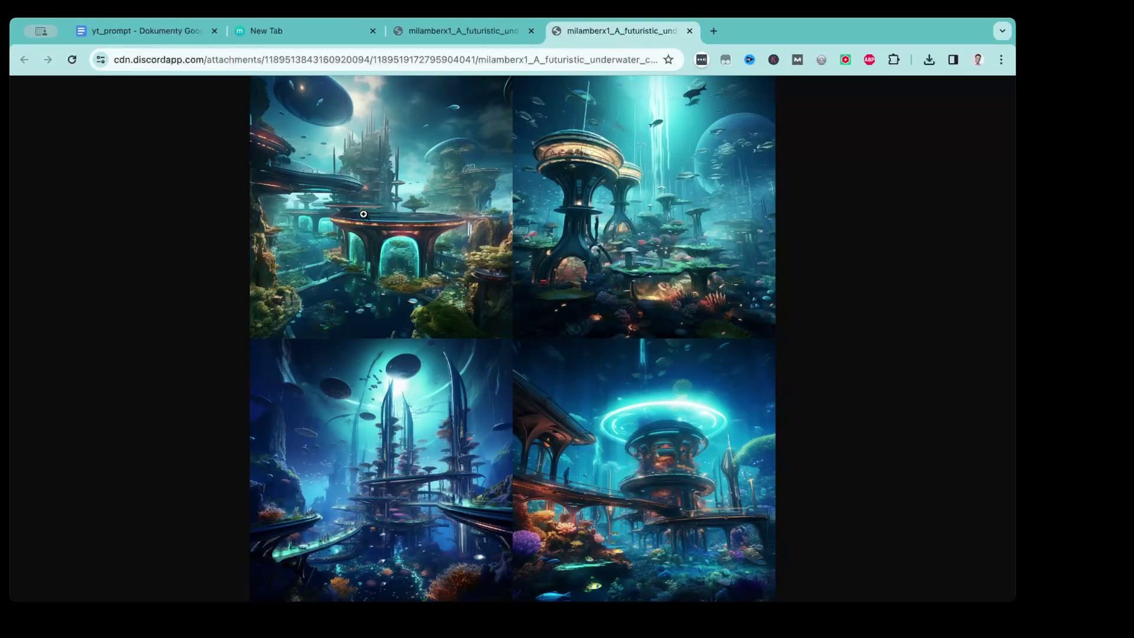
Step: Zoom into the 5.2 underwater city grid, scroll through its detail, then fit it back to the window
{"action": "left_click", "coordinate": [364, 214]}
{"action": "scroll", "coordinate": [393, 319], "scroll_direction": "up", "scroll_amount": 2}
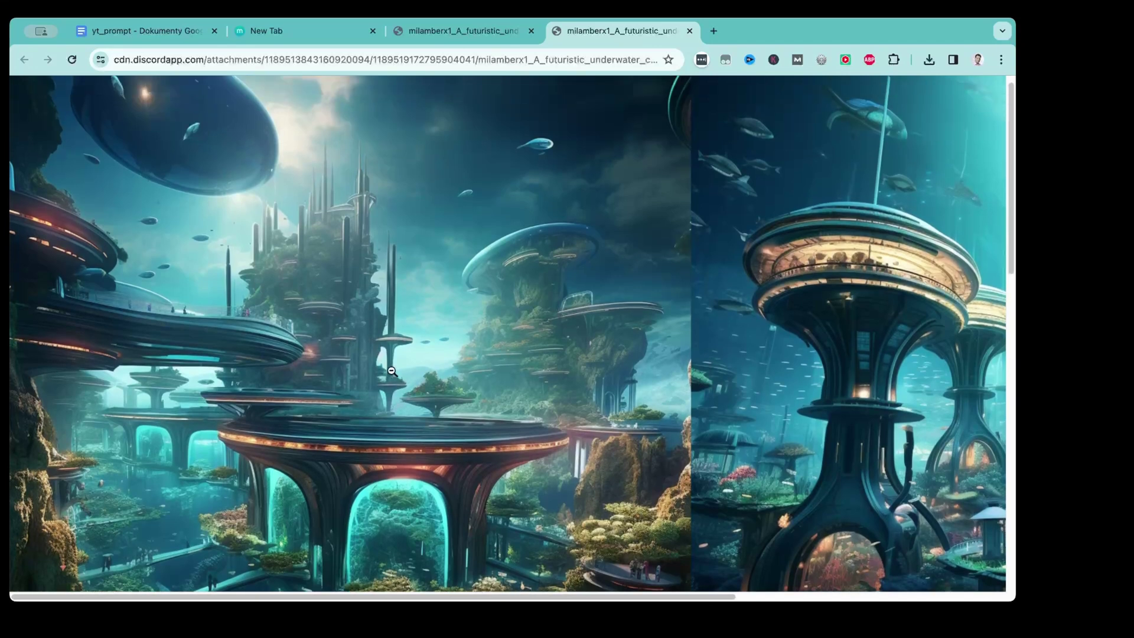
{"action": "scroll", "coordinate": [392, 371], "scroll_direction": "down", "scroll_amount": 1}
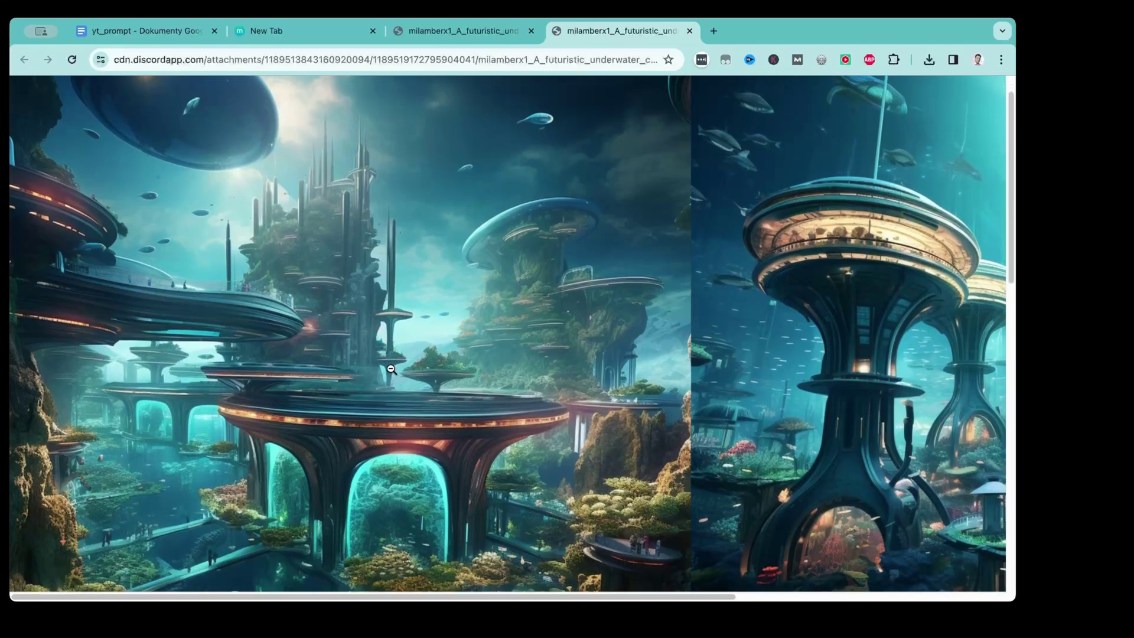
{"action": "scroll", "coordinate": [391, 370], "scroll_direction": "down", "scroll_amount": 2}
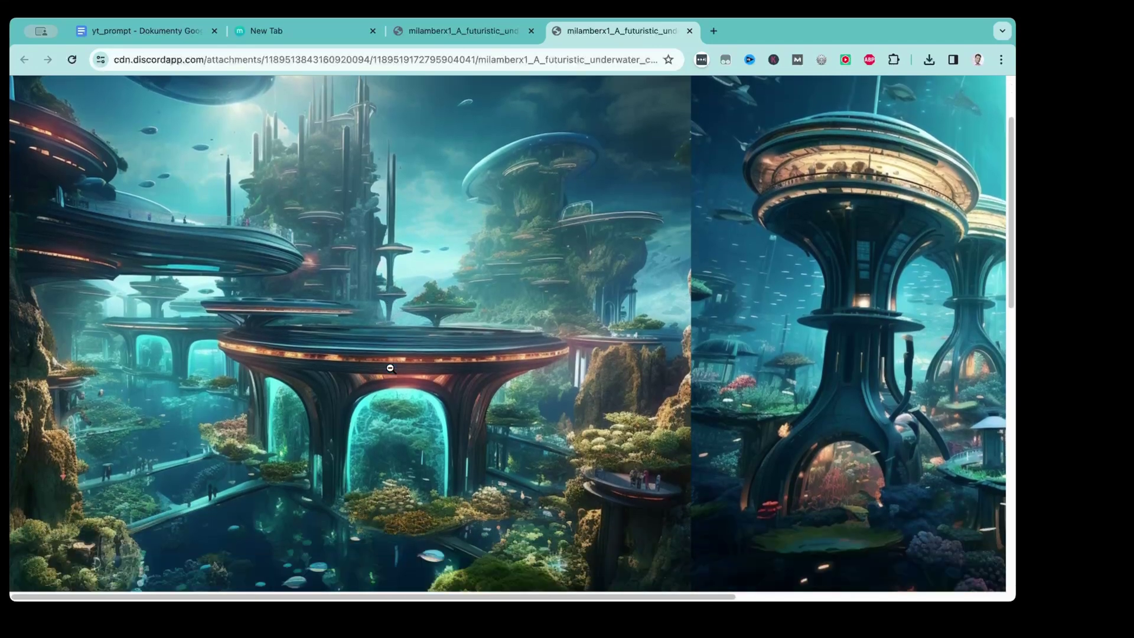
{"action": "scroll", "coordinate": [390, 367], "scroll_direction": "down", "scroll_amount": 3}
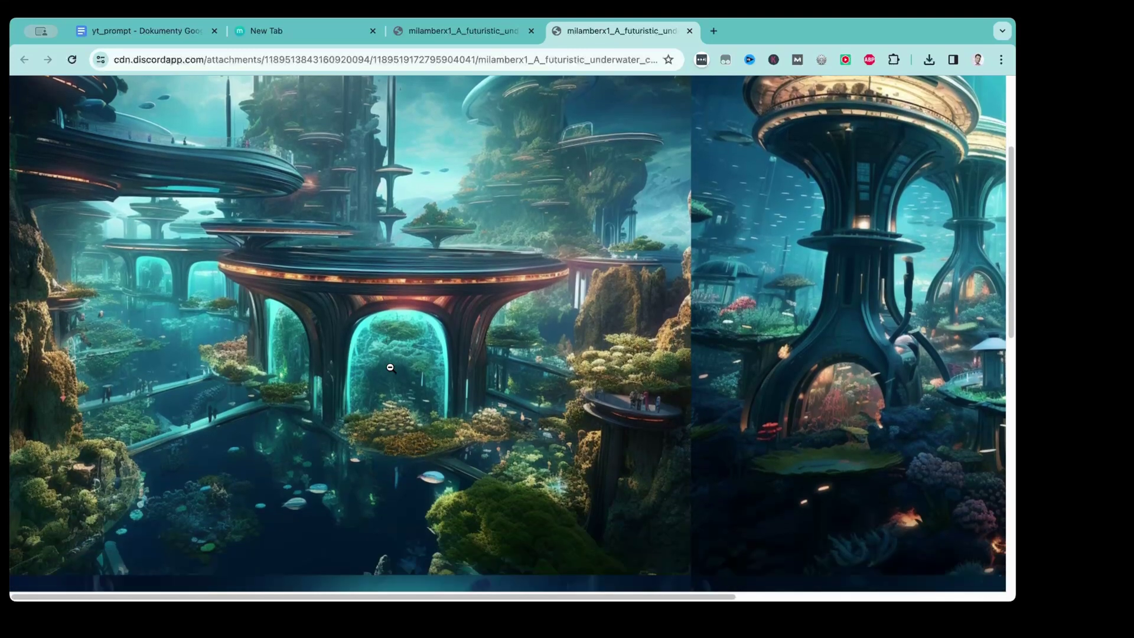
{"action": "scroll", "coordinate": [389, 368], "scroll_direction": "down", "scroll_amount": 1}
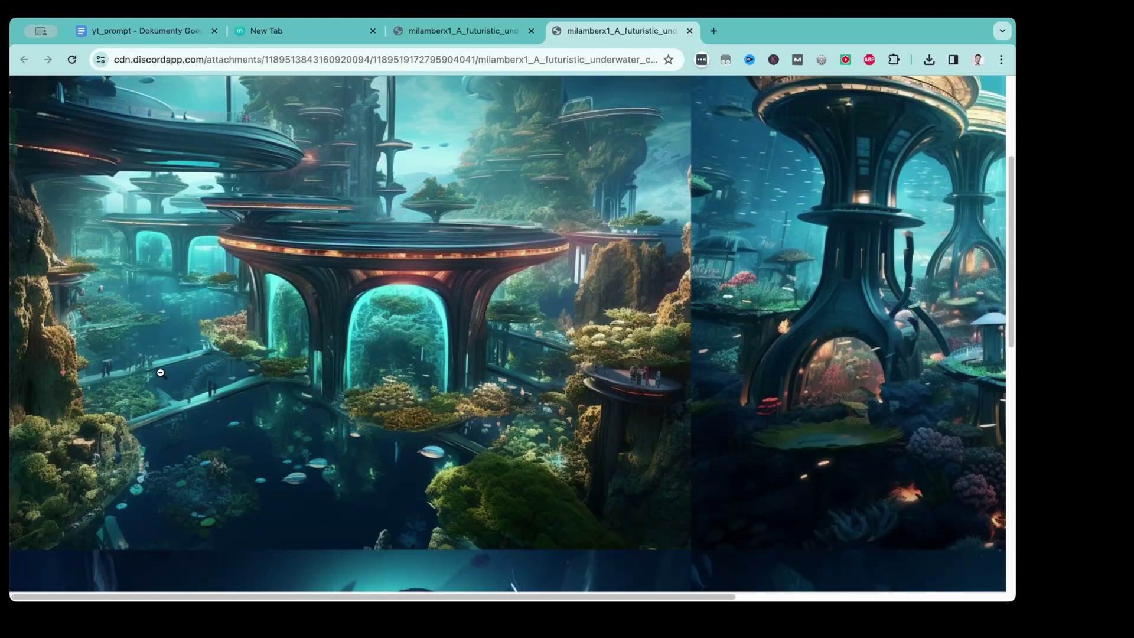
{"action": "scroll", "coordinate": [160, 373], "scroll_direction": "down", "scroll_amount": 5}
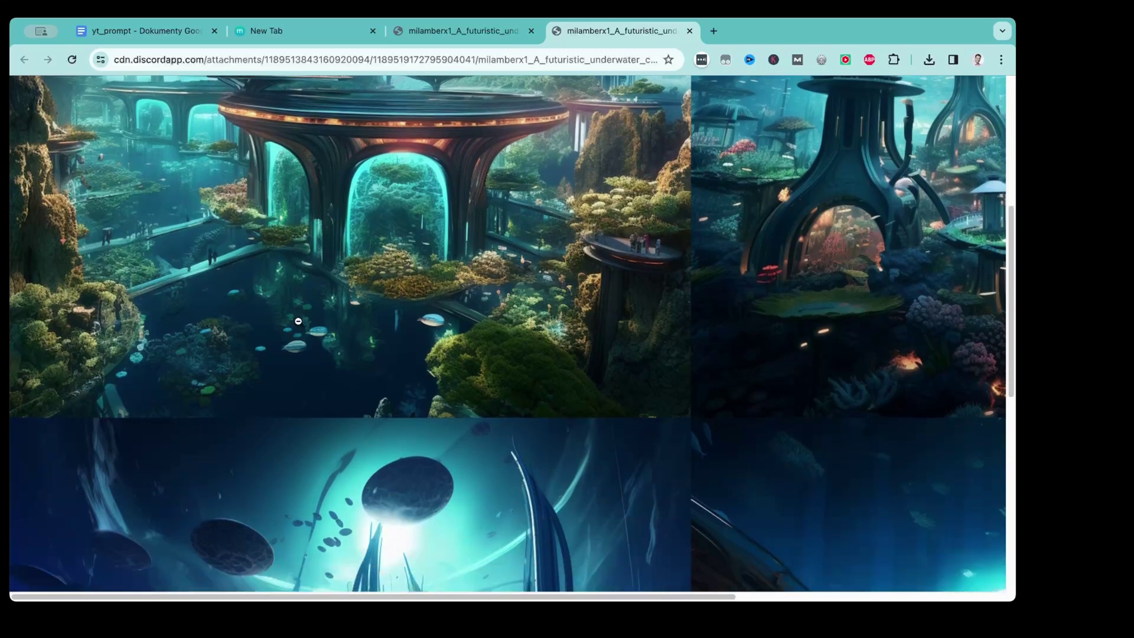
{"action": "scroll", "coordinate": [298, 320], "scroll_direction": "down", "scroll_amount": 15}
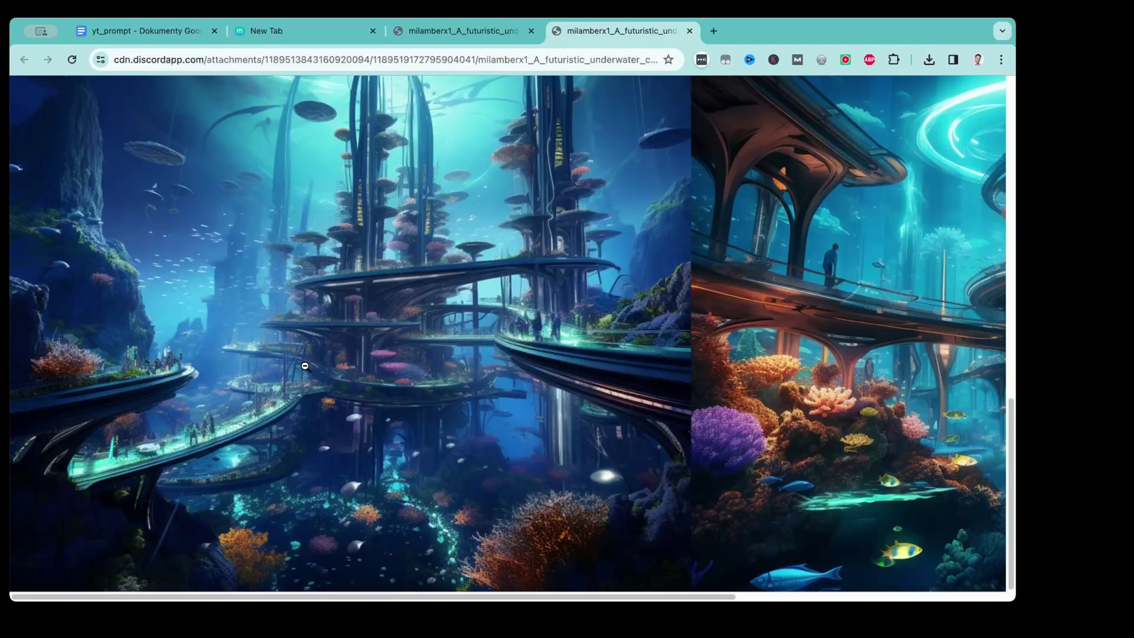
{"action": "left_click", "coordinate": [709, 370]}
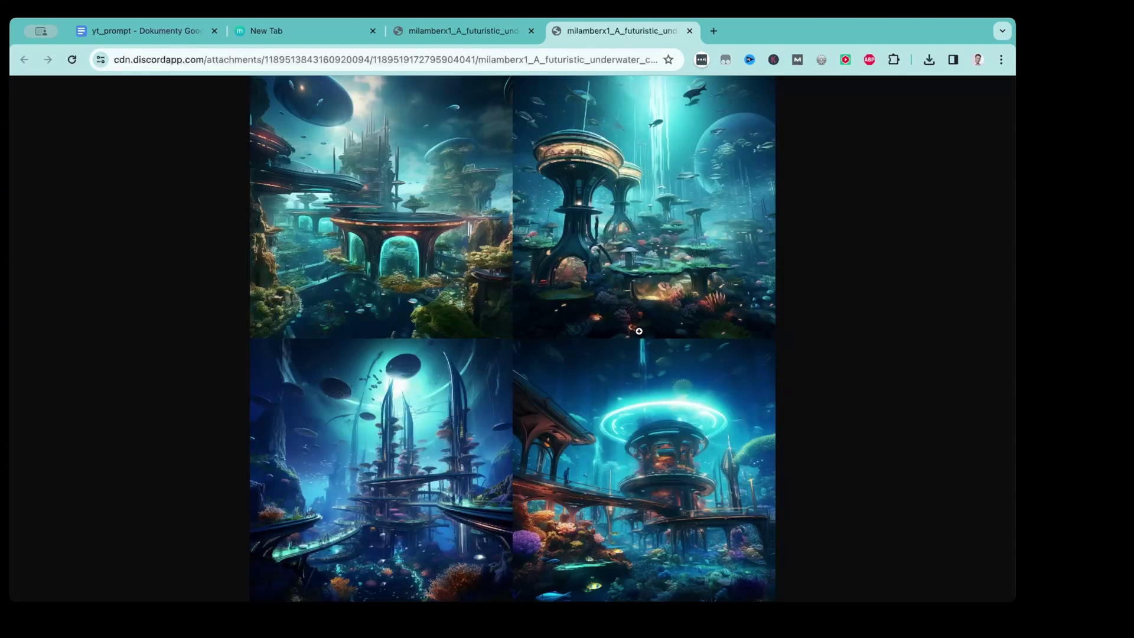
{"action": "left_click", "coordinate": [434, 27]}
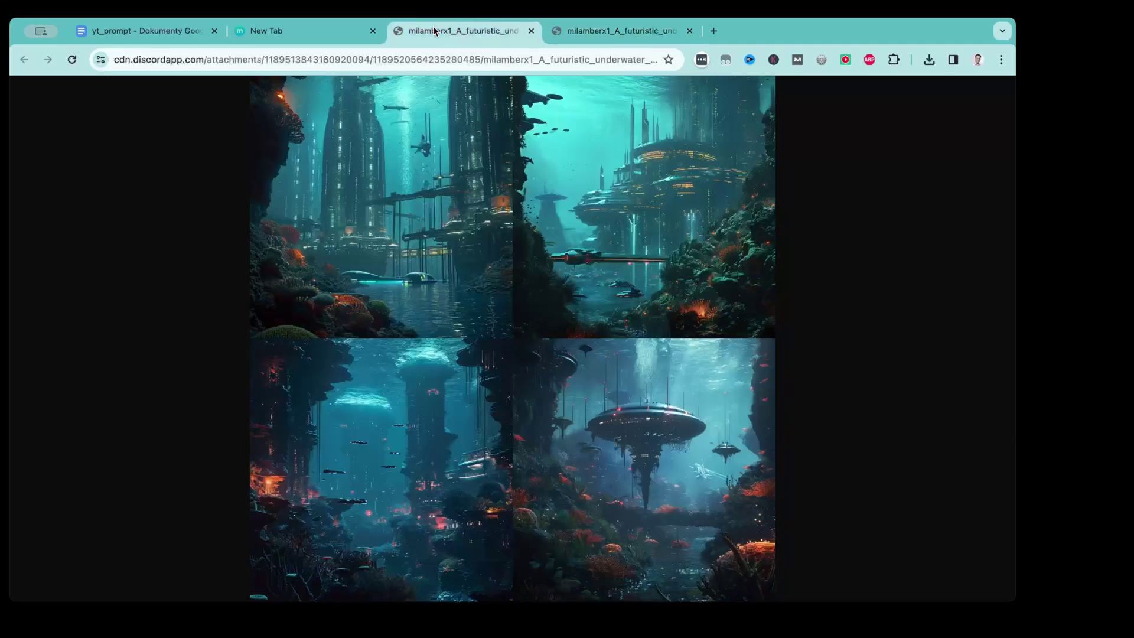
{"action": "left_click", "coordinate": [407, 215]}
{"action": "scroll", "coordinate": [384, 306], "scroll_direction": "up", "scroll_amount": 2}
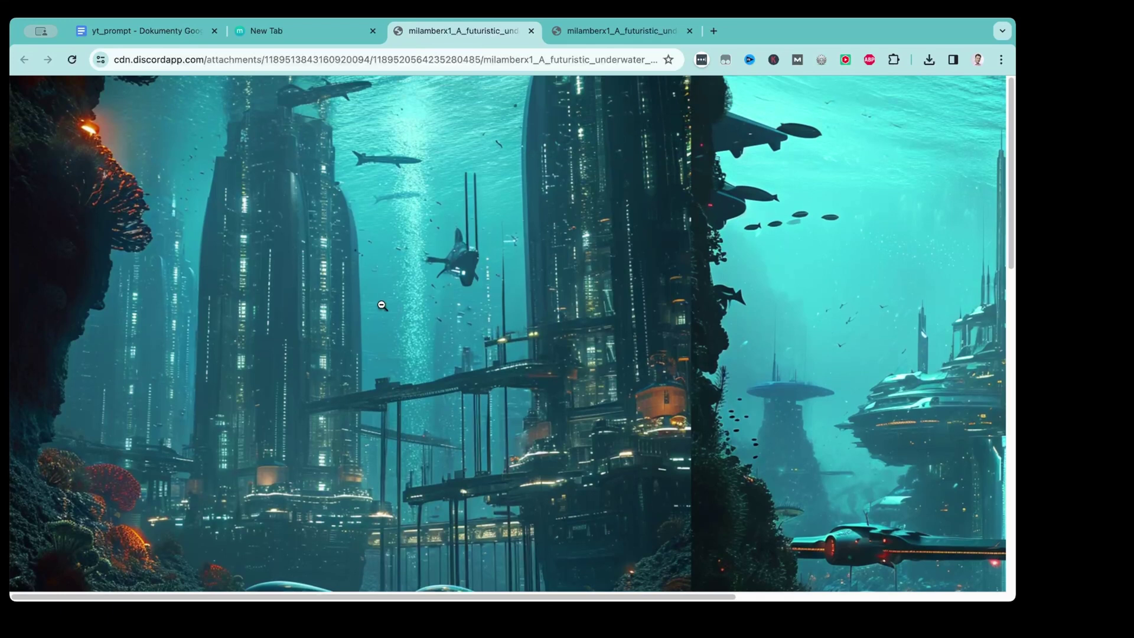
{"action": "scroll", "coordinate": [382, 304], "scroll_direction": "down", "scroll_amount": 2}
{"action": "scroll", "coordinate": [271, 319], "scroll_direction": "down", "scroll_amount": 2}
{"action": "scroll", "coordinate": [433, 333], "scroll_direction": "up", "scroll_amount": 2}
{"action": "scroll", "coordinate": [720, 291], "scroll_direction": "down", "scroll_amount": 14}
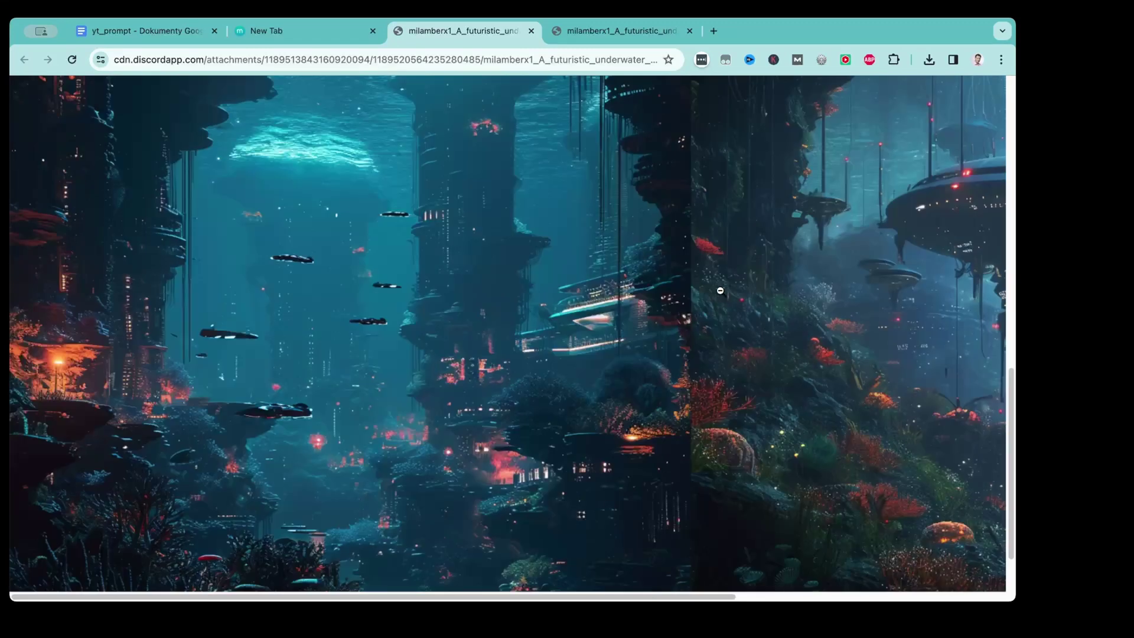
{"action": "left_click", "coordinate": [561, 286]}
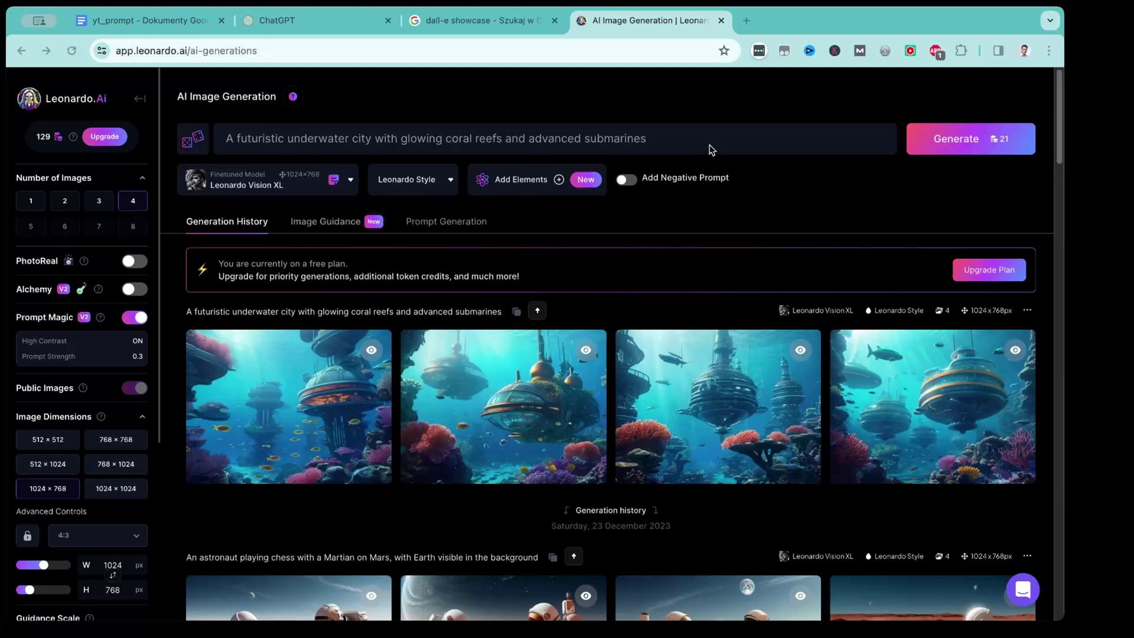
Step: Enlarge the first Leonardo underwater city image and step through to the fourth
{"action": "left_click", "coordinate": [272, 390]}
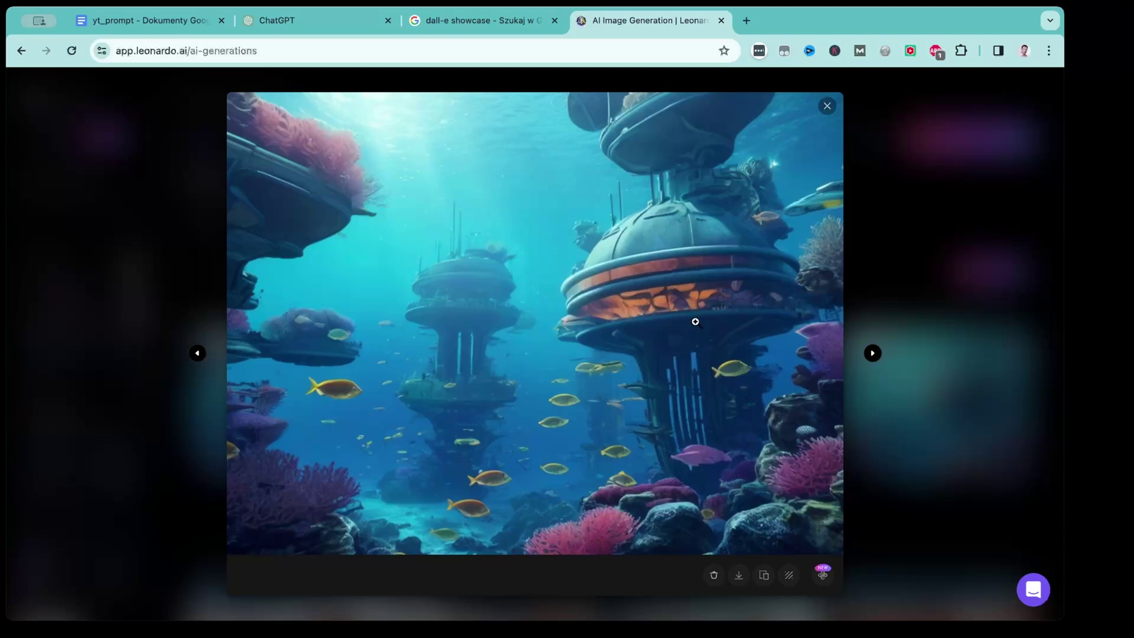
{"action": "left_click", "coordinate": [873, 355]}
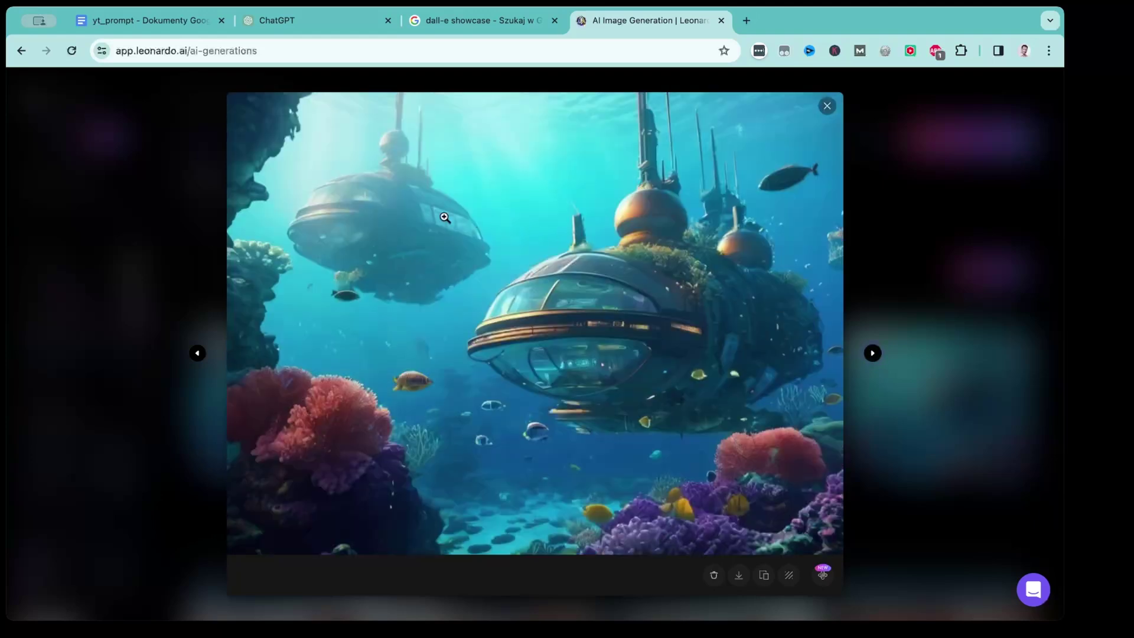
{"action": "left_click", "coordinate": [874, 355]}
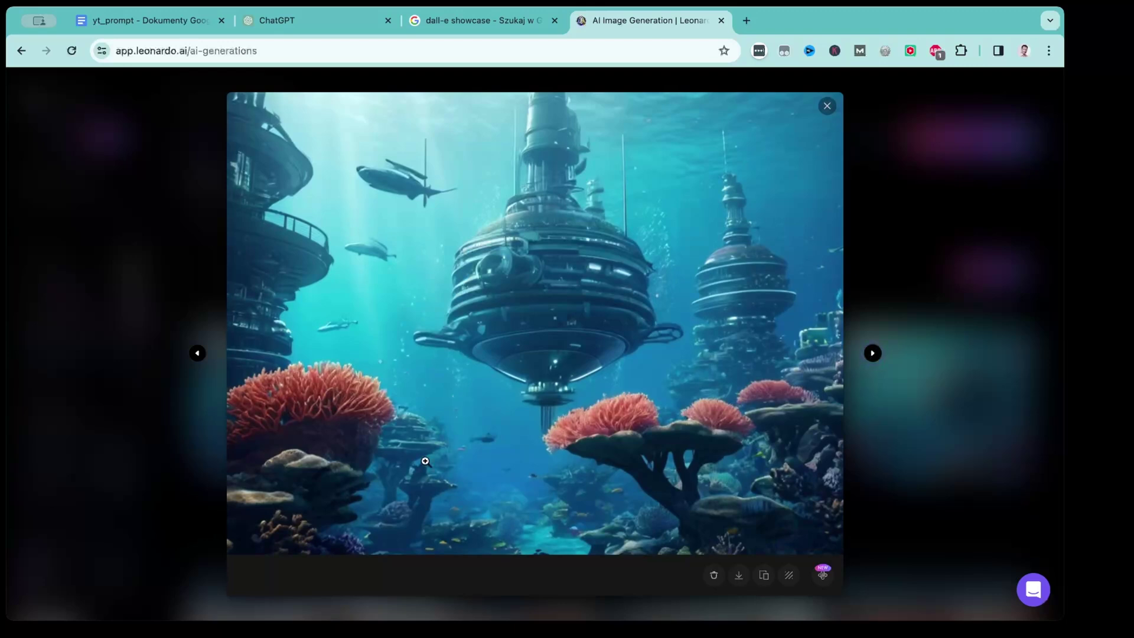
{"action": "left_click", "coordinate": [872, 354]}
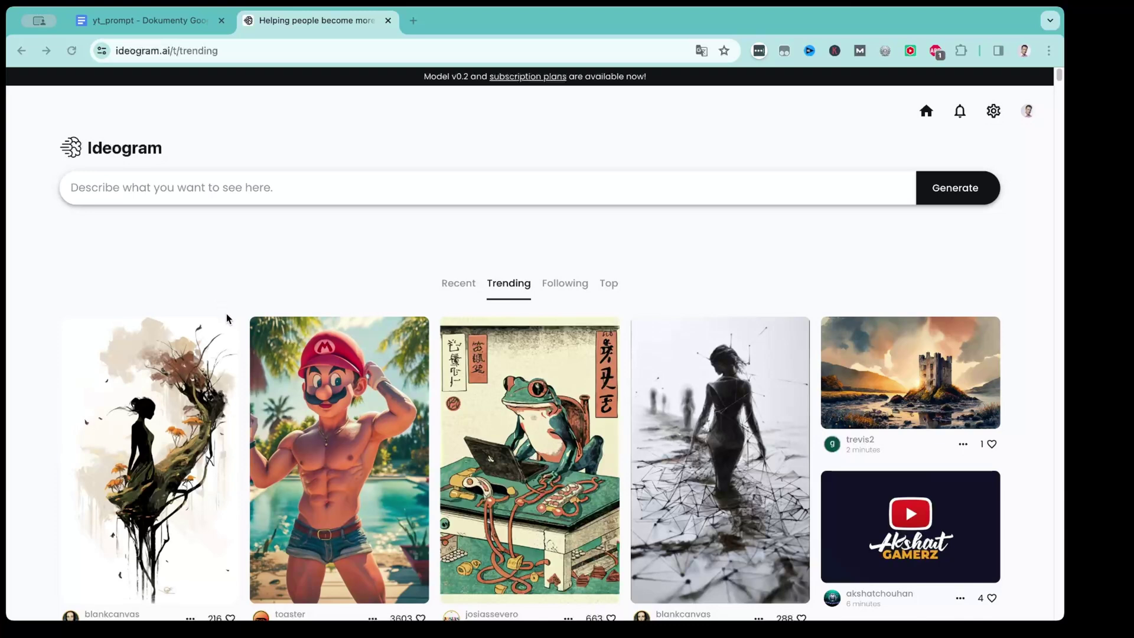
Step: Scroll down through Ideogram's Trending community images, then back toward the top
{"action": "scroll", "coordinate": [227, 319], "scroll_direction": "down", "scroll_amount": 3}
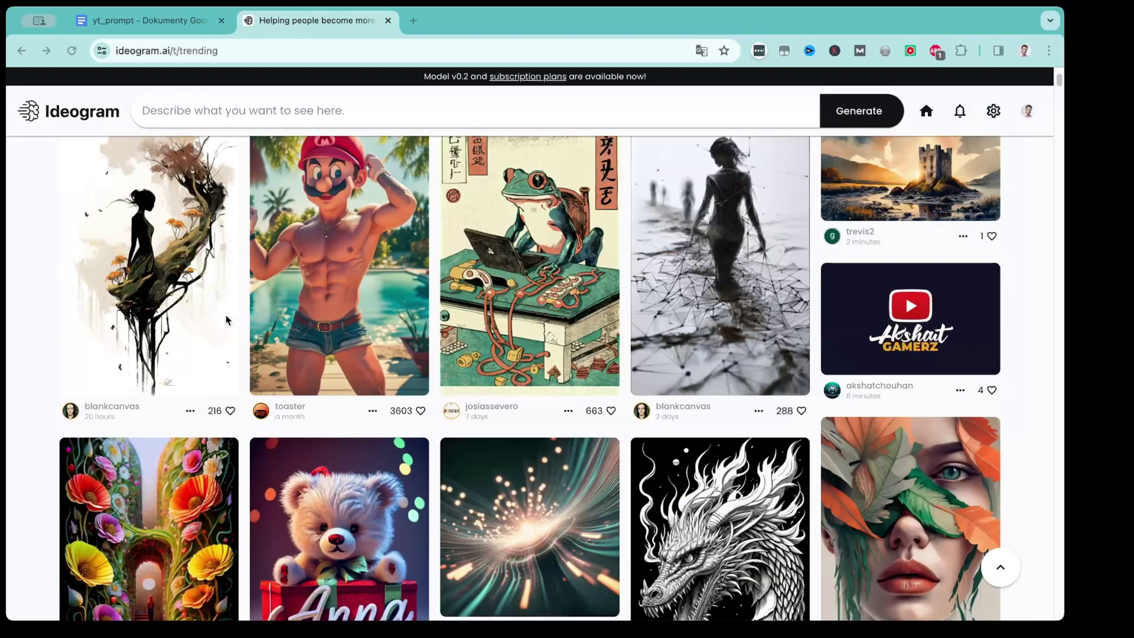
{"action": "scroll", "coordinate": [226, 319], "scroll_direction": "down", "scroll_amount": 4}
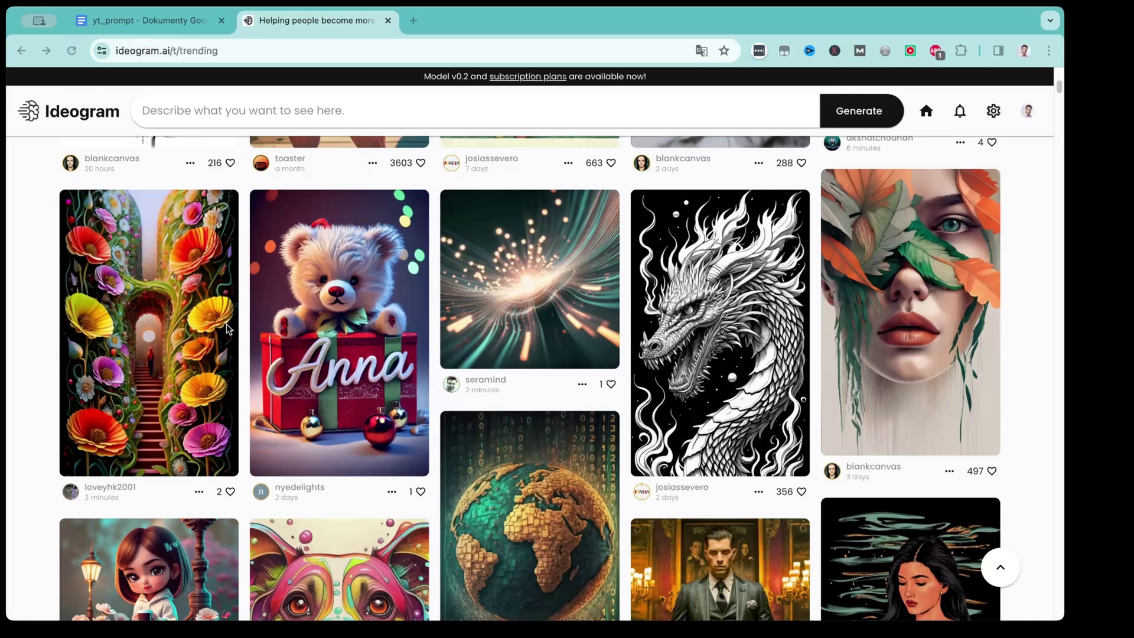
{"action": "scroll", "coordinate": [229, 328], "scroll_direction": "down", "scroll_amount": 1}
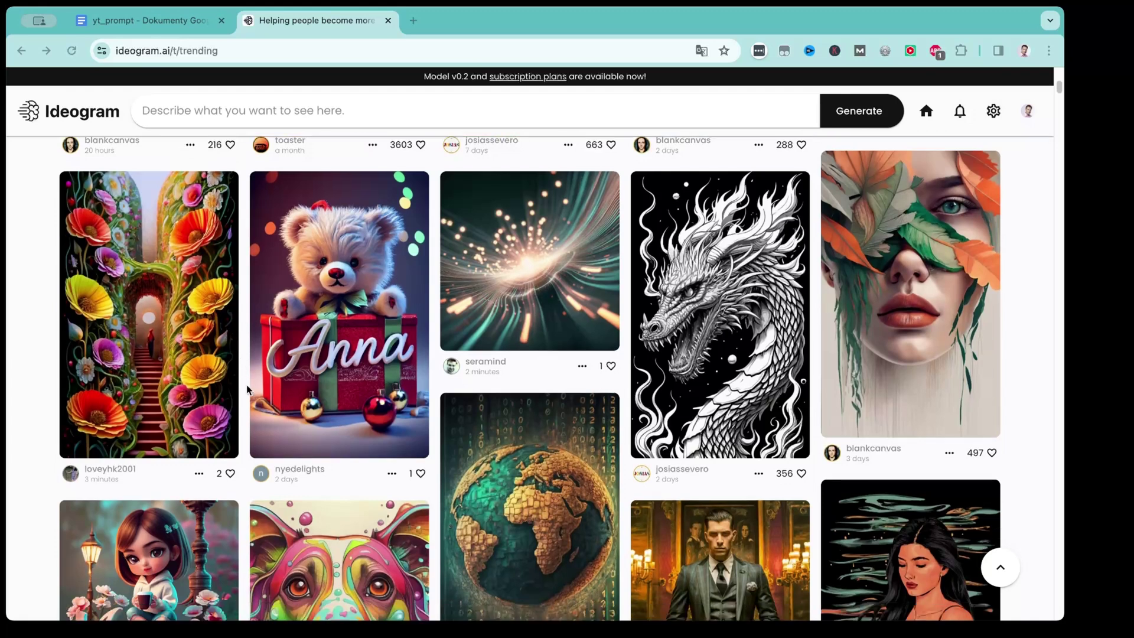
{"action": "scroll", "coordinate": [247, 385], "scroll_direction": "down", "scroll_amount": 5}
{"action": "scroll", "coordinate": [246, 391], "scroll_direction": "down", "scroll_amount": 1}
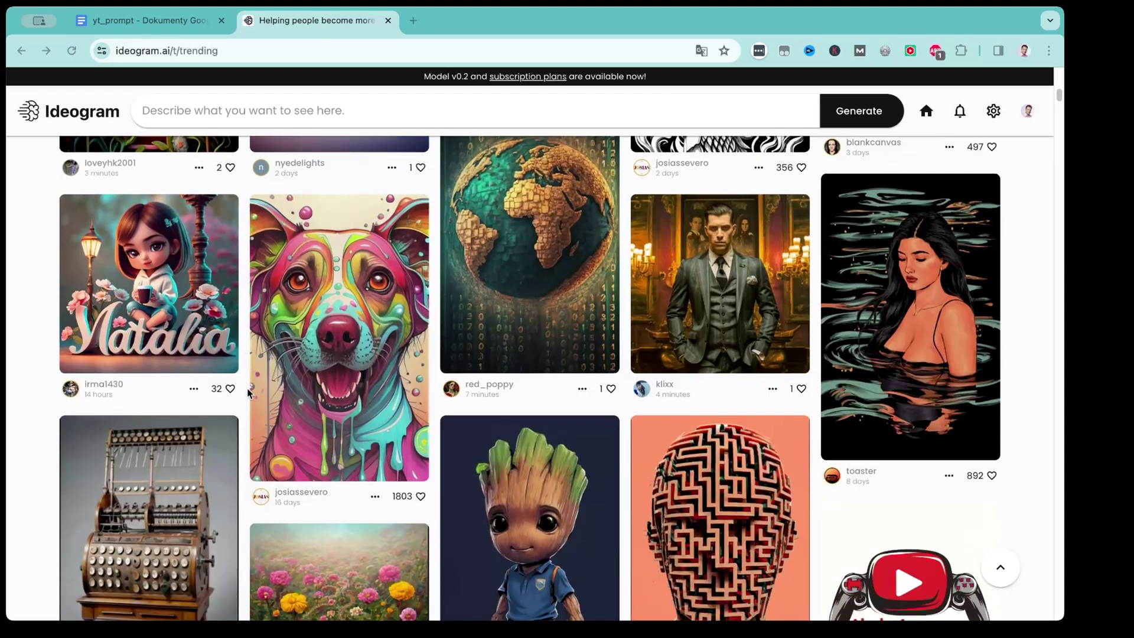
{"action": "scroll", "coordinate": [246, 391], "scroll_direction": "down", "scroll_amount": 4}
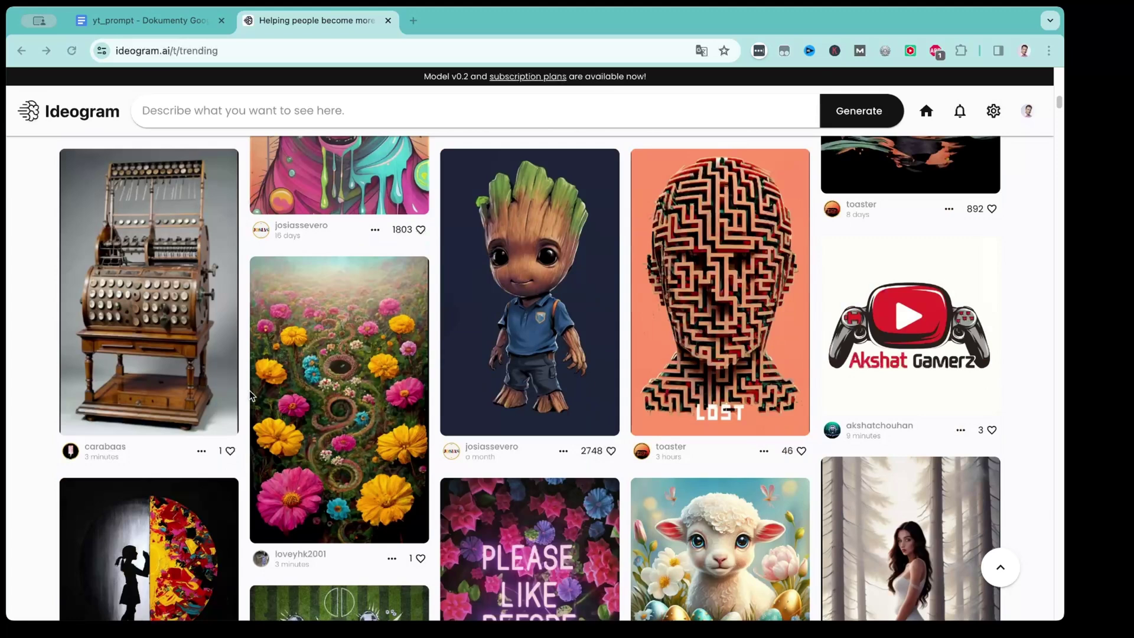
{"action": "scroll", "coordinate": [250, 396], "scroll_direction": "down", "scroll_amount": 7}
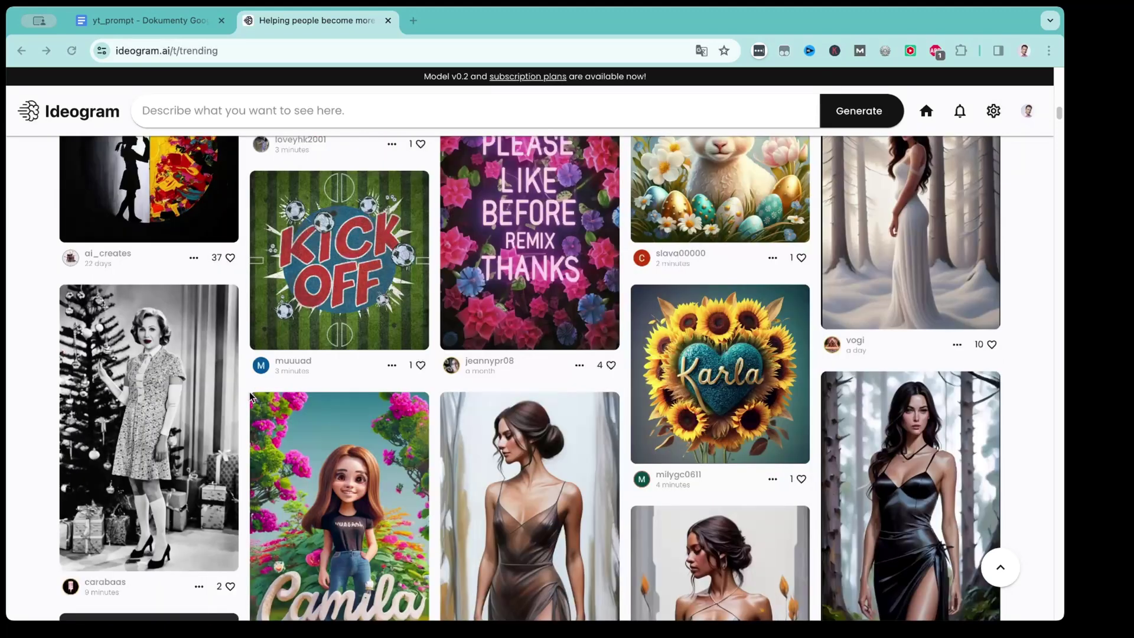
{"action": "scroll", "coordinate": [249, 392], "scroll_direction": "down", "scroll_amount": 5}
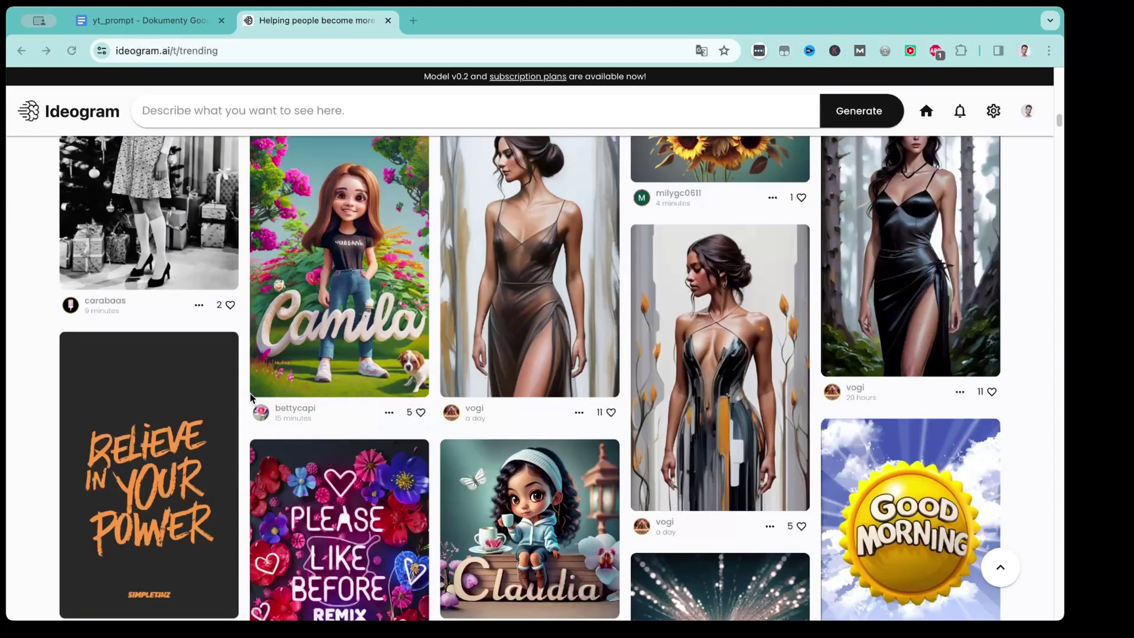
{"action": "scroll", "coordinate": [250, 392], "scroll_direction": "down", "scroll_amount": 6}
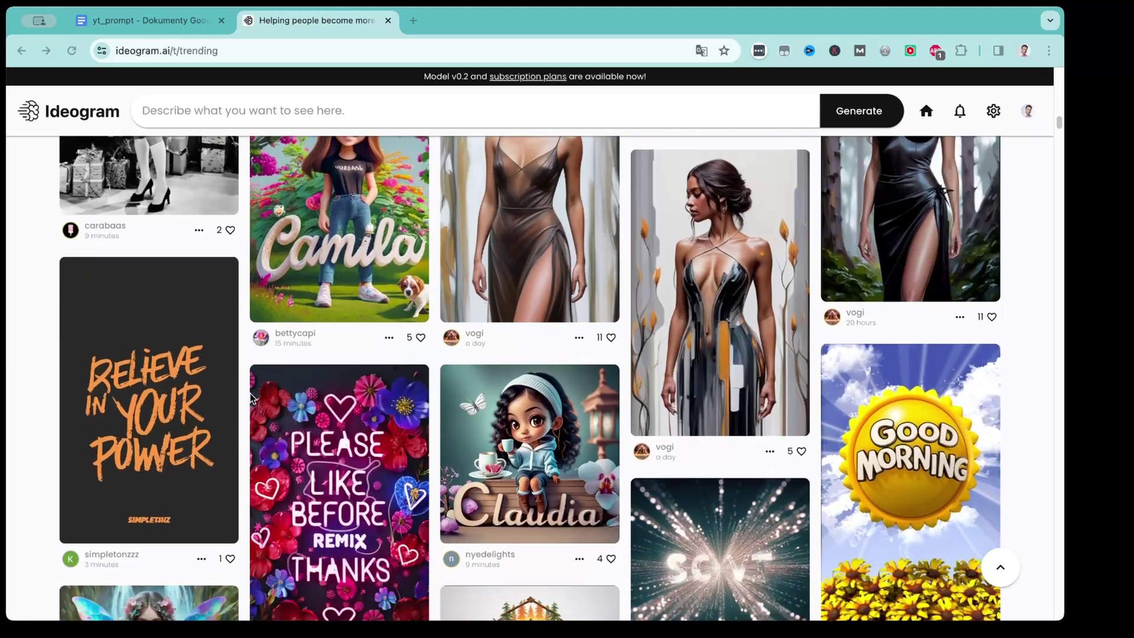
{"action": "scroll", "coordinate": [250, 392], "scroll_direction": "down", "scroll_amount": 1}
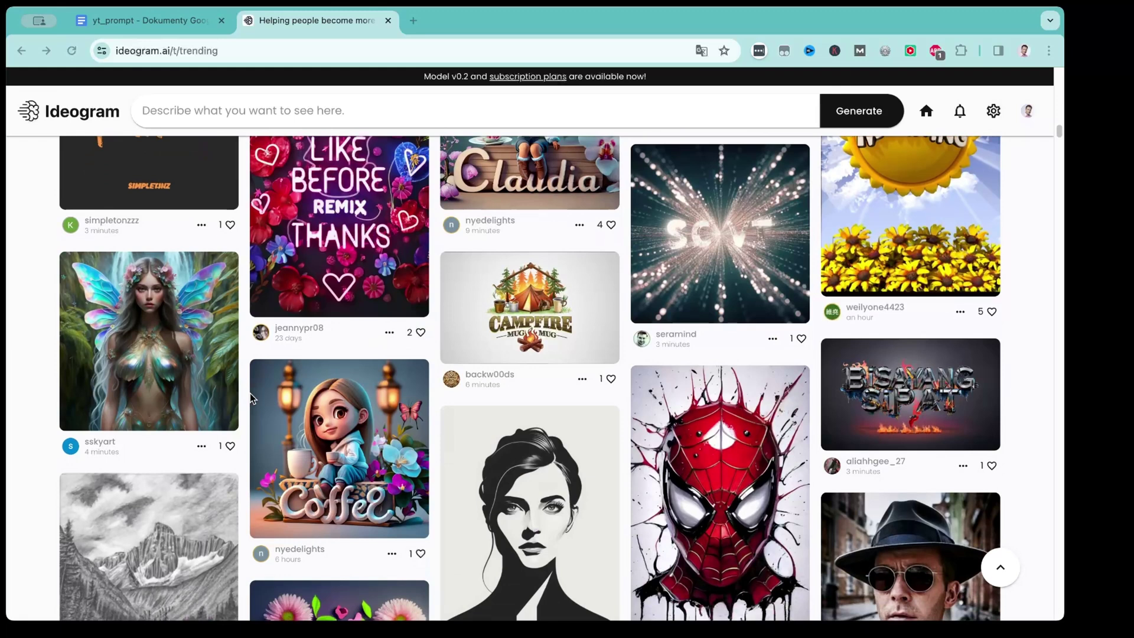
{"action": "scroll", "coordinate": [371, 447], "scroll_direction": "down", "scroll_amount": 3}
{"action": "scroll", "coordinate": [370, 445], "scroll_direction": "down", "scroll_amount": 2}
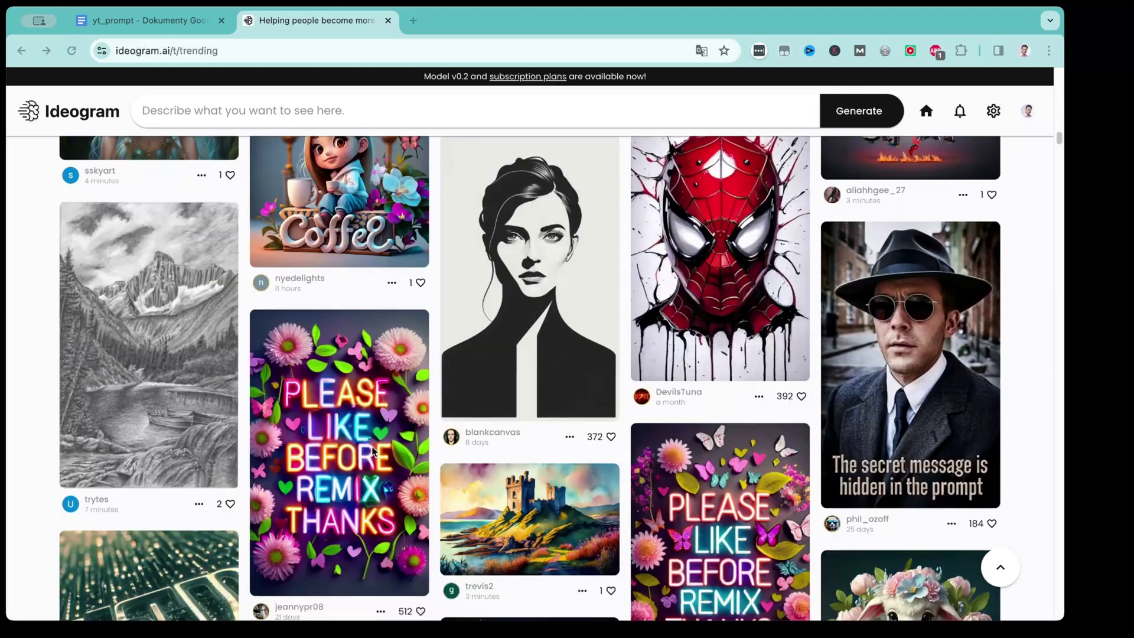
{"action": "scroll", "coordinate": [371, 446], "scroll_direction": "down", "scroll_amount": 1}
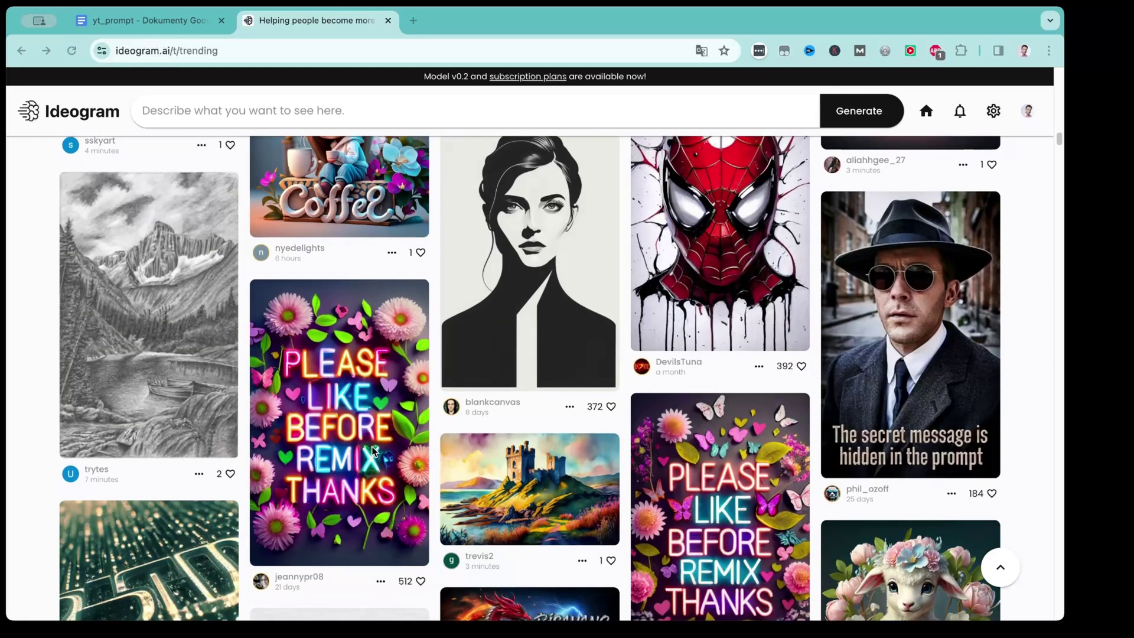
{"action": "scroll", "coordinate": [371, 446], "scroll_direction": "down", "scroll_amount": 3}
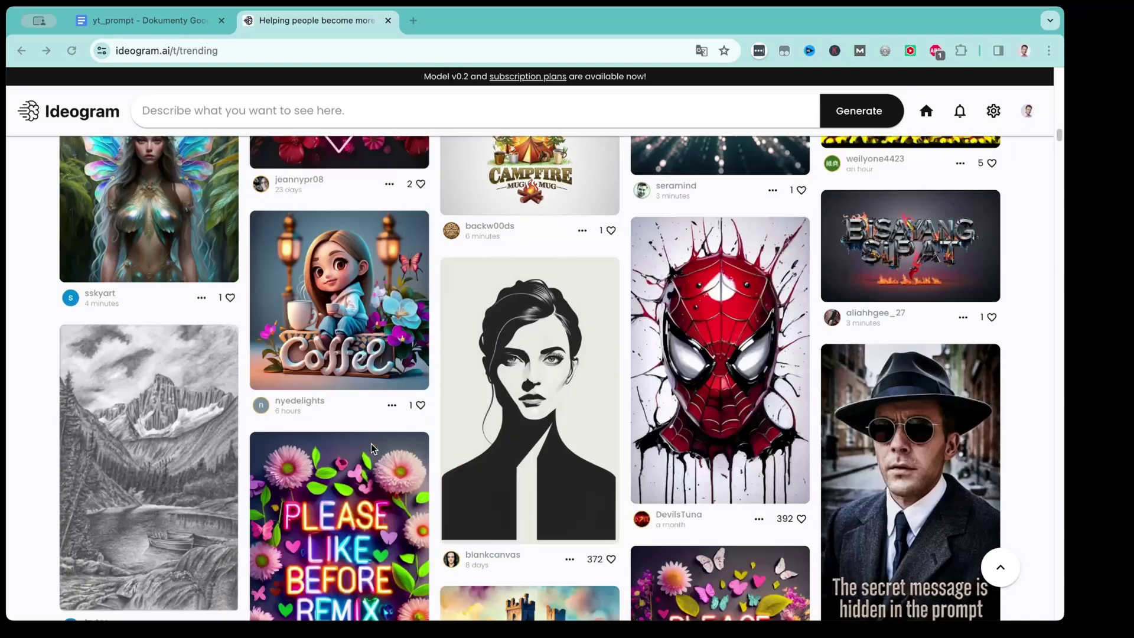
{"action": "scroll", "coordinate": [371, 447], "scroll_direction": "up", "scroll_amount": 10}
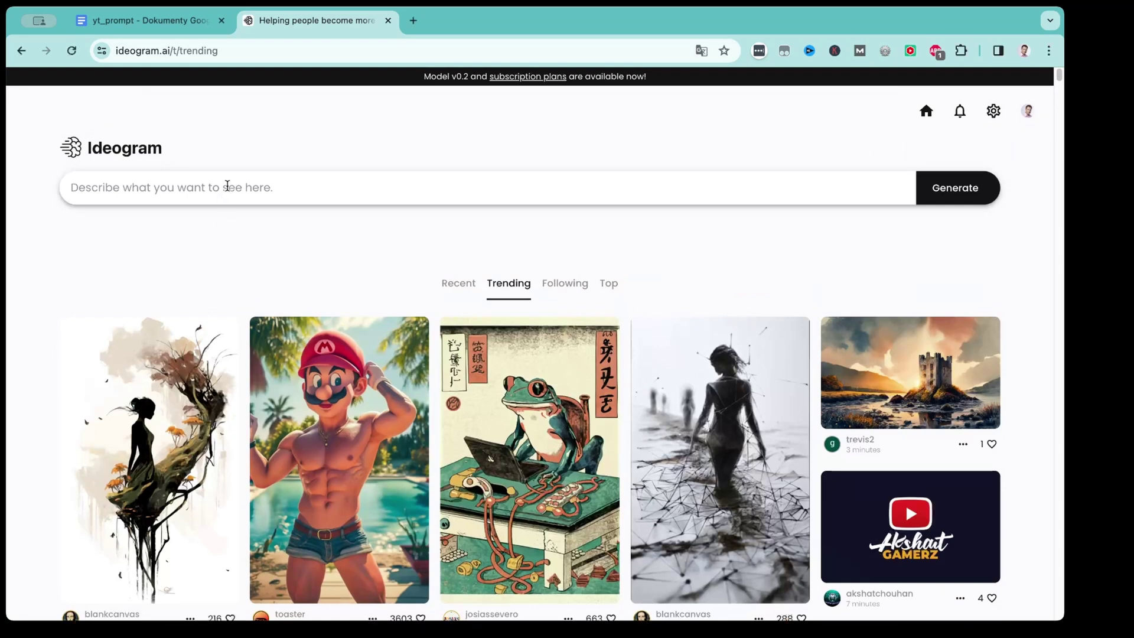
Step: Paste the futuristic underwater city prompt into Ideogram and generate images
{"action": "left_click", "coordinate": [224, 188]}
{"action": "type", "text": "A futuristic underwater city with glowing coral reefs and advanced submarines"}
{"action": "left_click", "coordinate": [969, 320]}
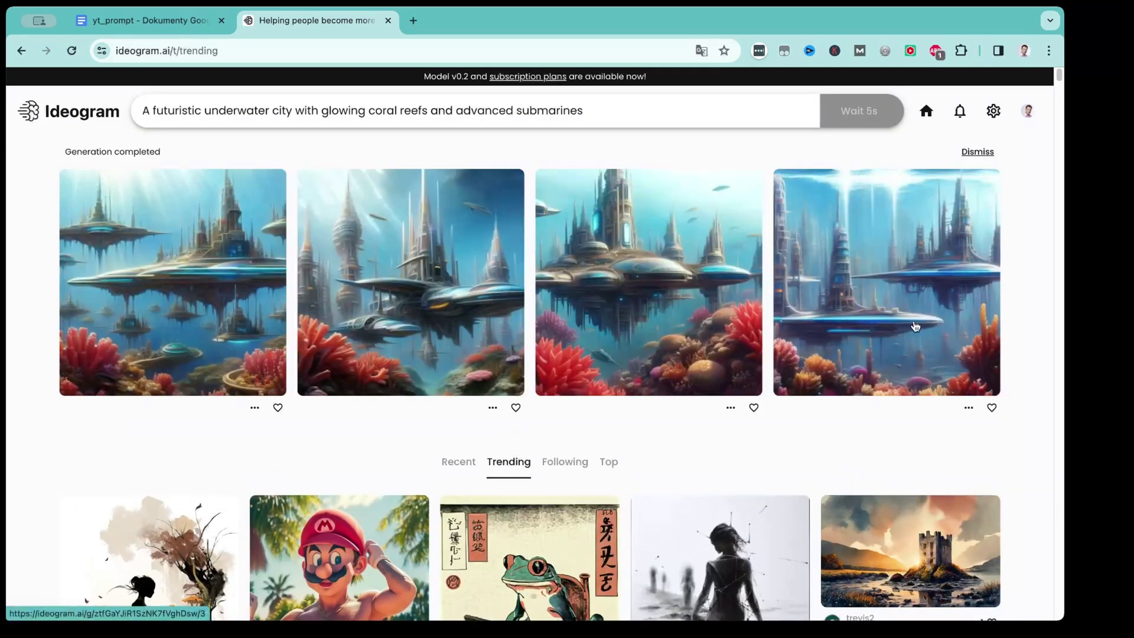
Step: View each of the four underwater city variations up close, then return to the feed
{"action": "left_click", "coordinate": [185, 289]}
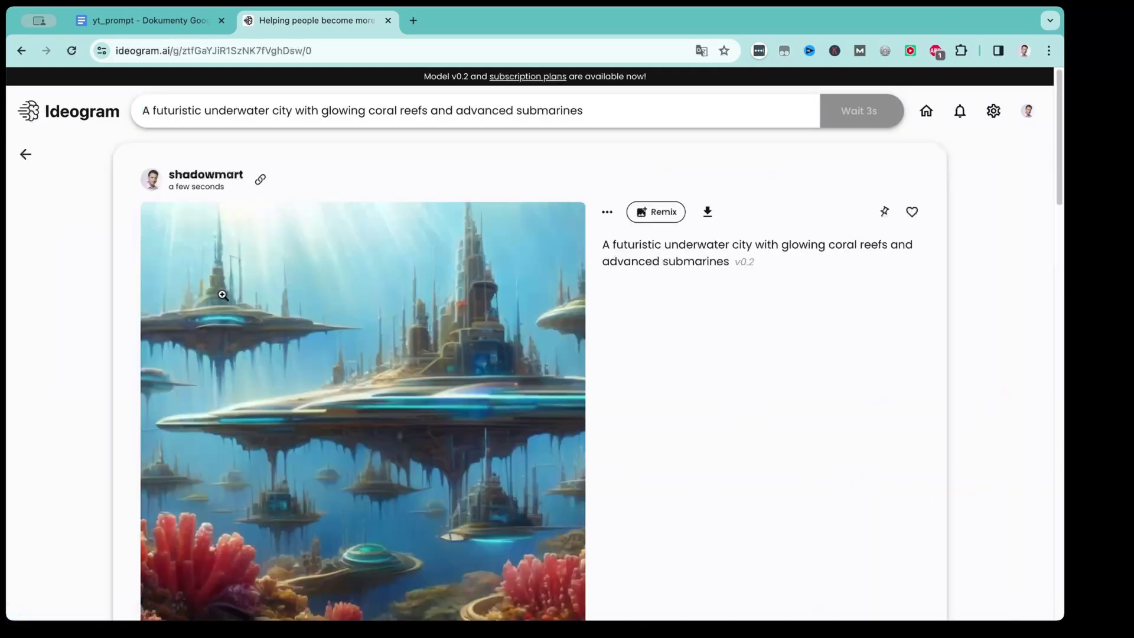
{"action": "scroll", "coordinate": [494, 419], "scroll_direction": "down", "scroll_amount": 4}
{"action": "scroll", "coordinate": [494, 418], "scroll_direction": "down", "scroll_amount": 2}
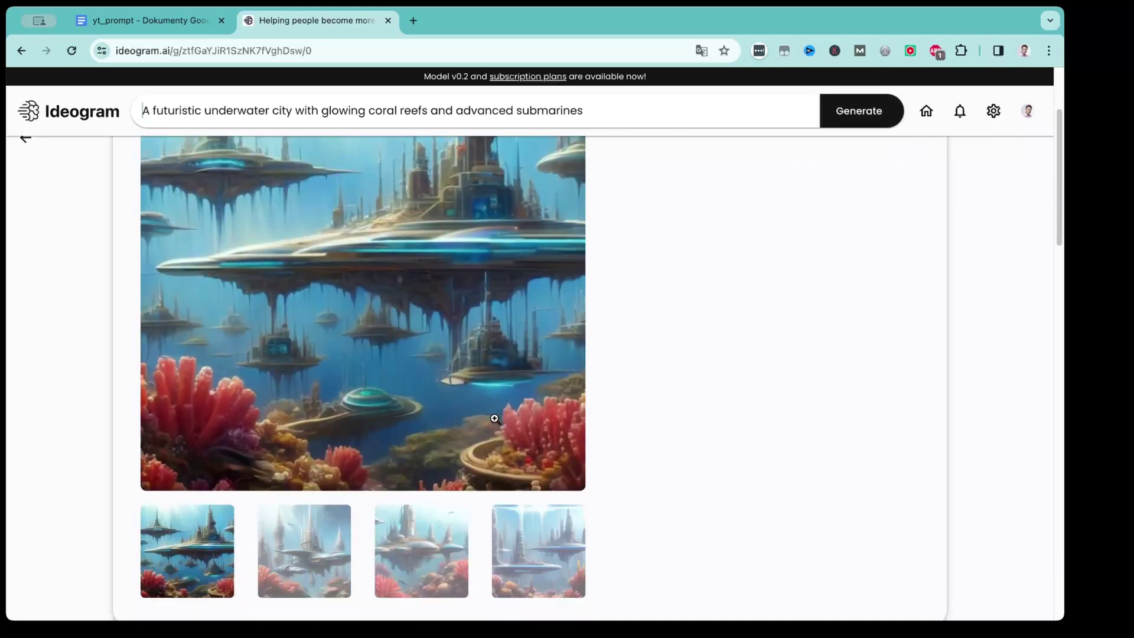
{"action": "left_click", "coordinate": [317, 559]}
{"action": "scroll", "coordinate": [413, 432], "scroll_direction": "up", "scroll_amount": 2}
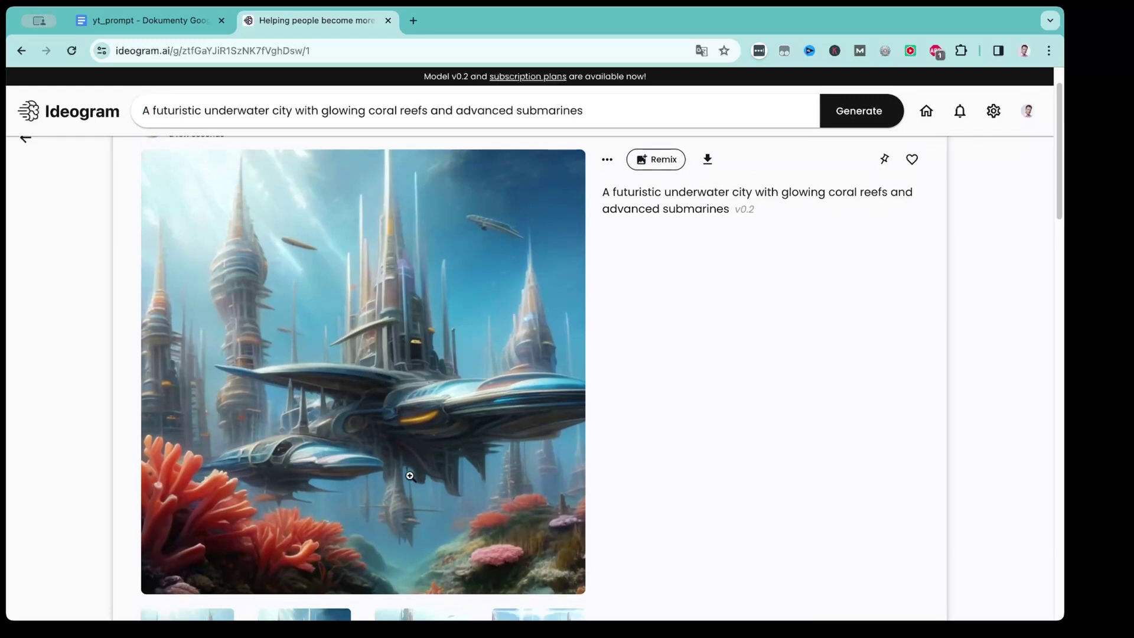
{"action": "scroll", "coordinate": [410, 476], "scroll_direction": "down", "scroll_amount": 1}
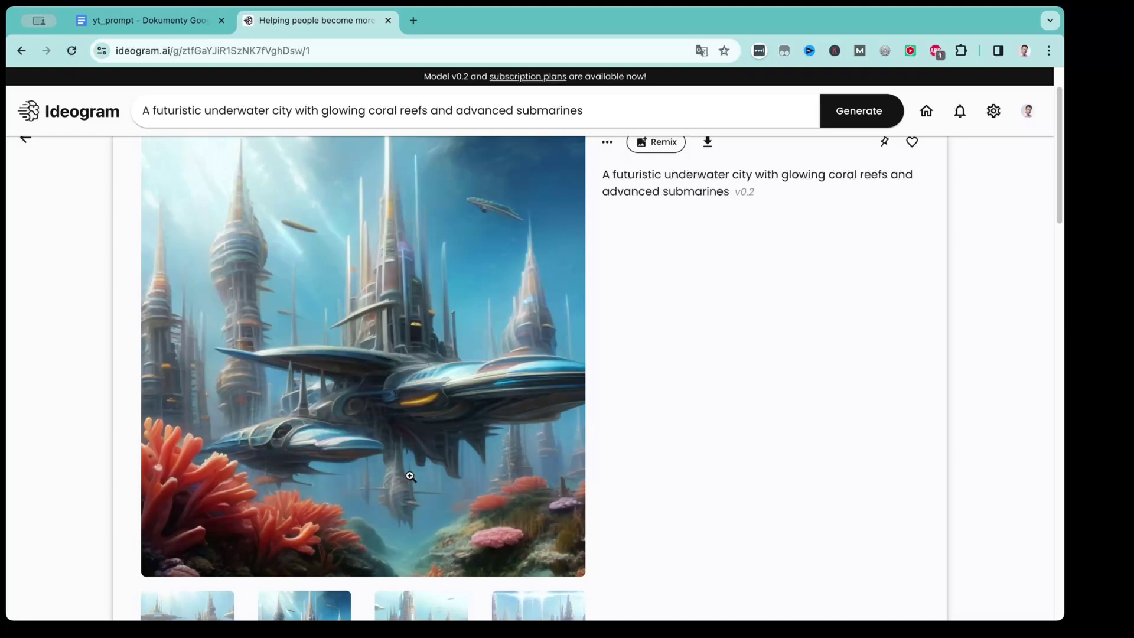
{"action": "scroll", "coordinate": [411, 476], "scroll_direction": "down", "scroll_amount": 1}
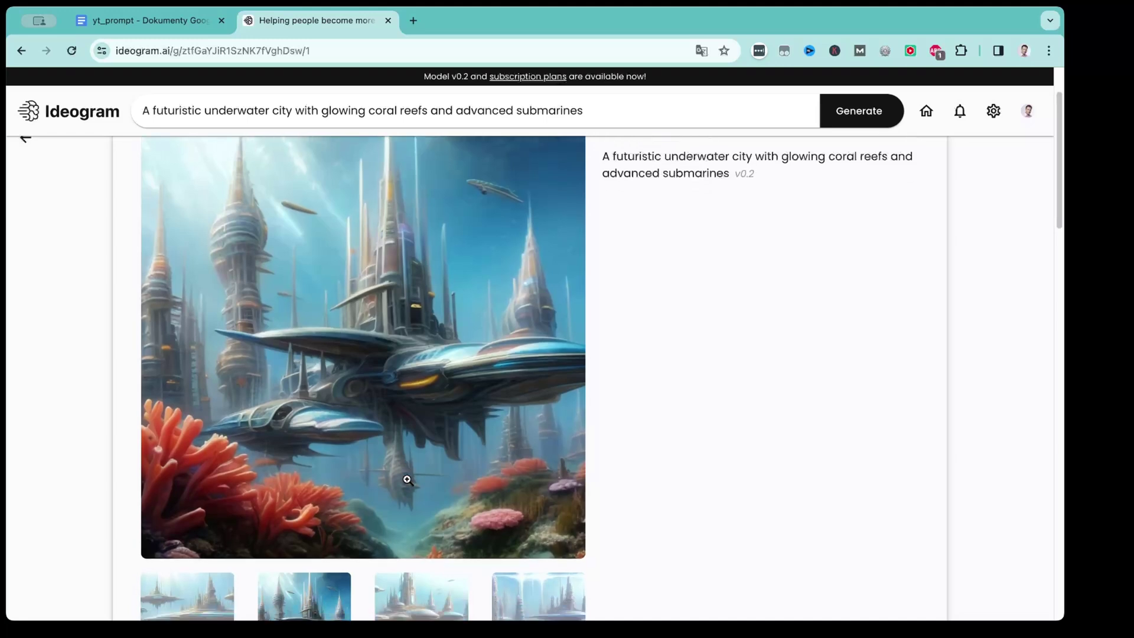
{"action": "left_click", "coordinate": [423, 599]}
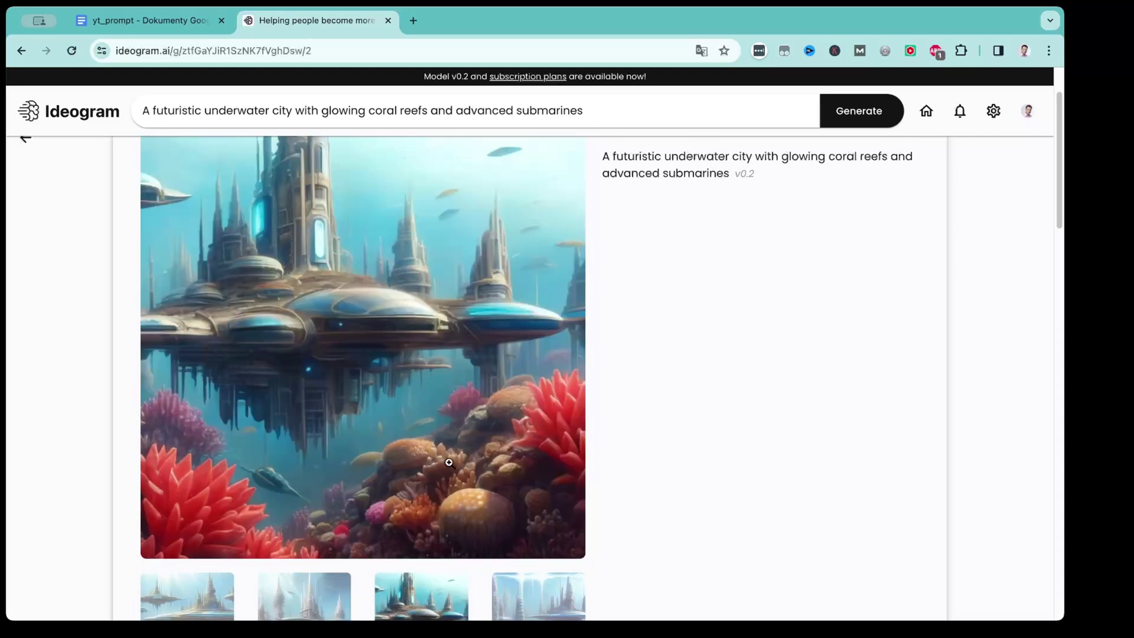
{"action": "key", "text": "Right"}
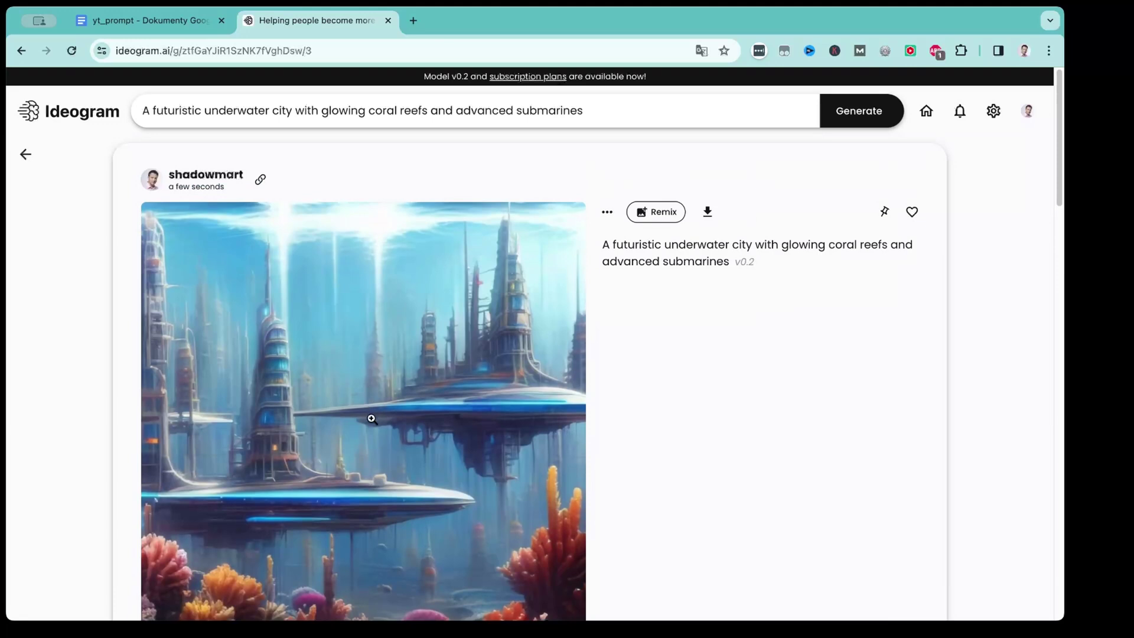
{"action": "scroll", "coordinate": [365, 459], "scroll_direction": "down", "scroll_amount": 2}
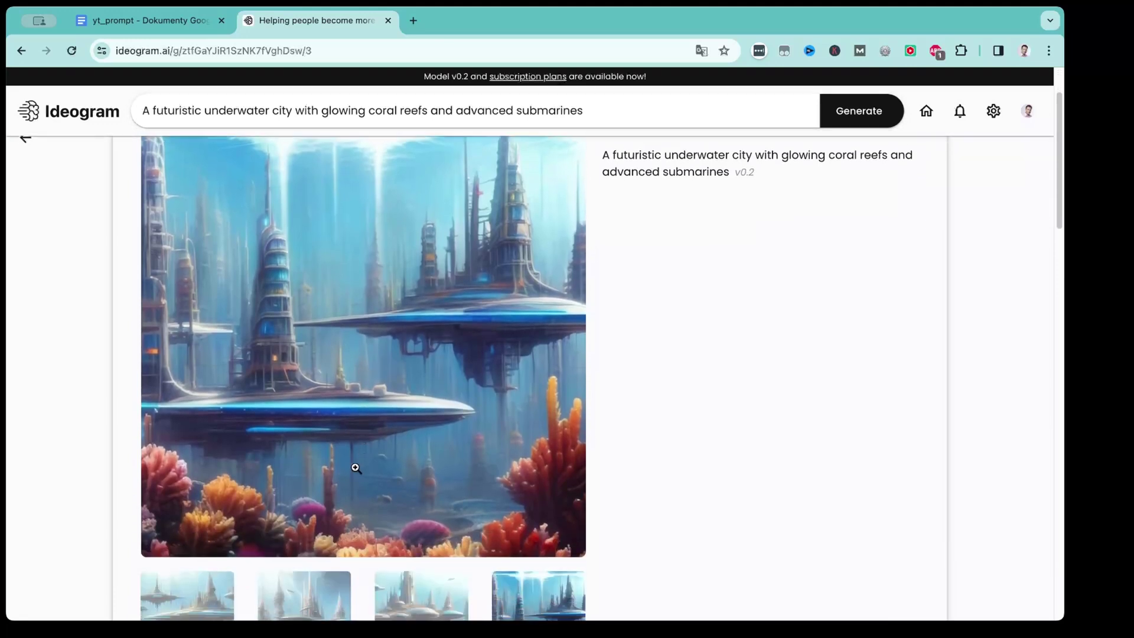
{"action": "left_click", "coordinate": [180, 605]}
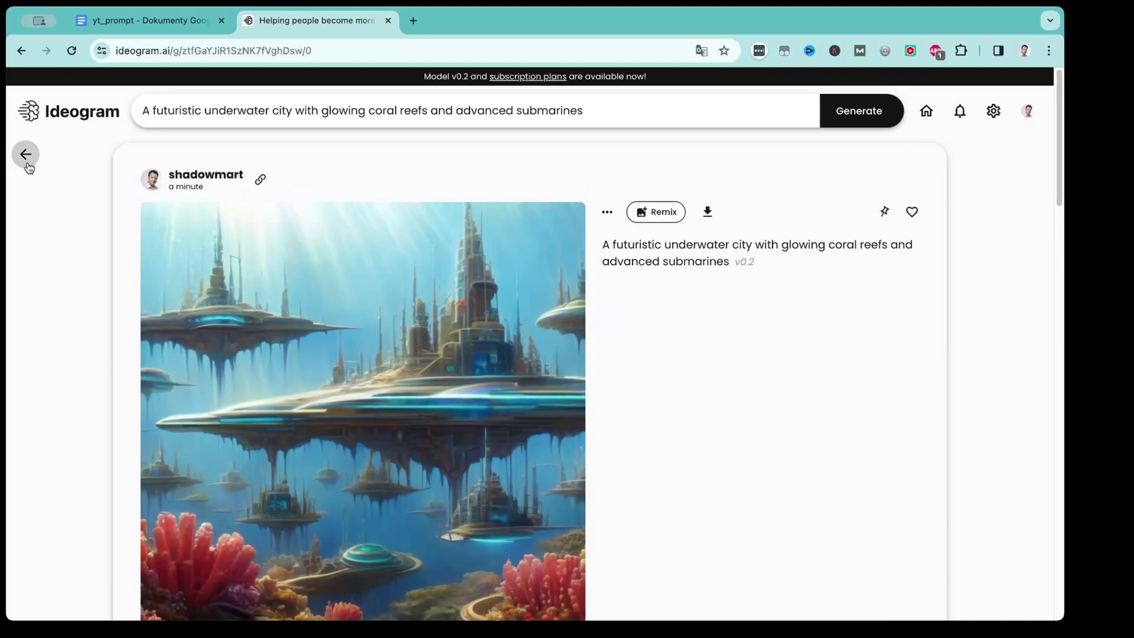
{"action": "left_click", "coordinate": [26, 158]}
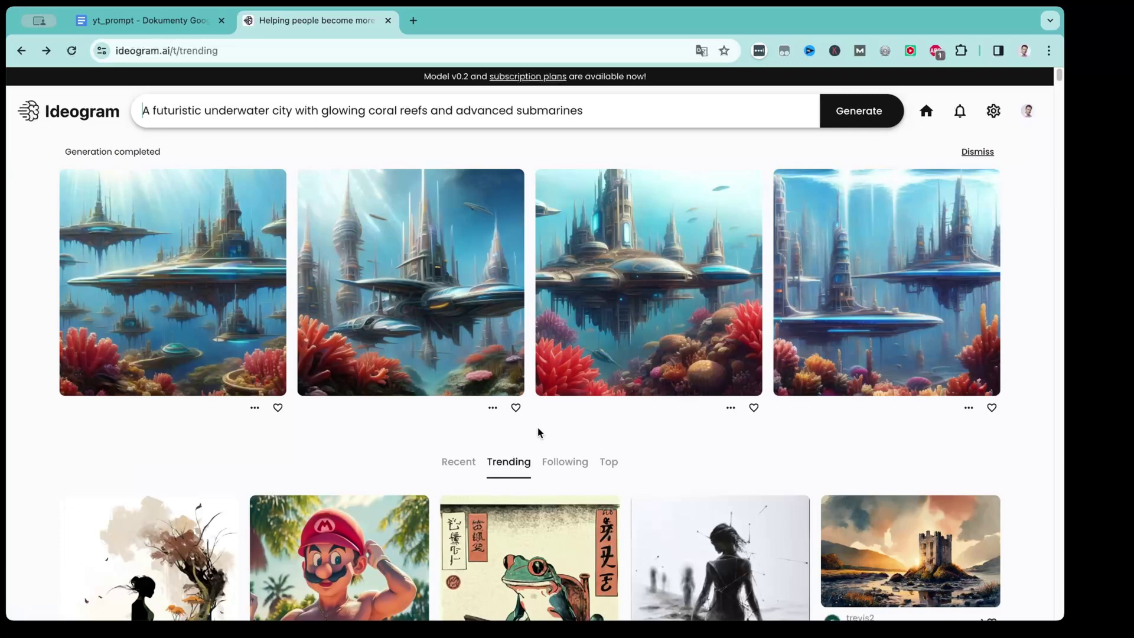
Step: Scroll through the Ideogram underwater city results and back up
{"action": "scroll", "coordinate": [537, 424], "scroll_direction": "down", "scroll_amount": 5}
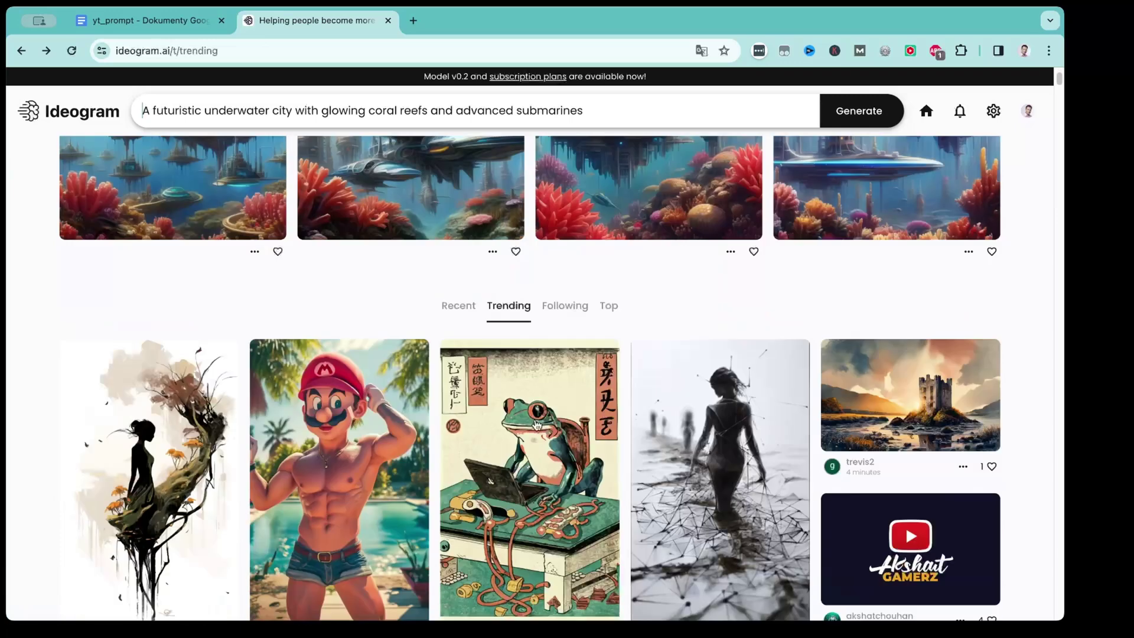
{"action": "scroll", "coordinate": [531, 424], "scroll_direction": "down", "scroll_amount": 15}
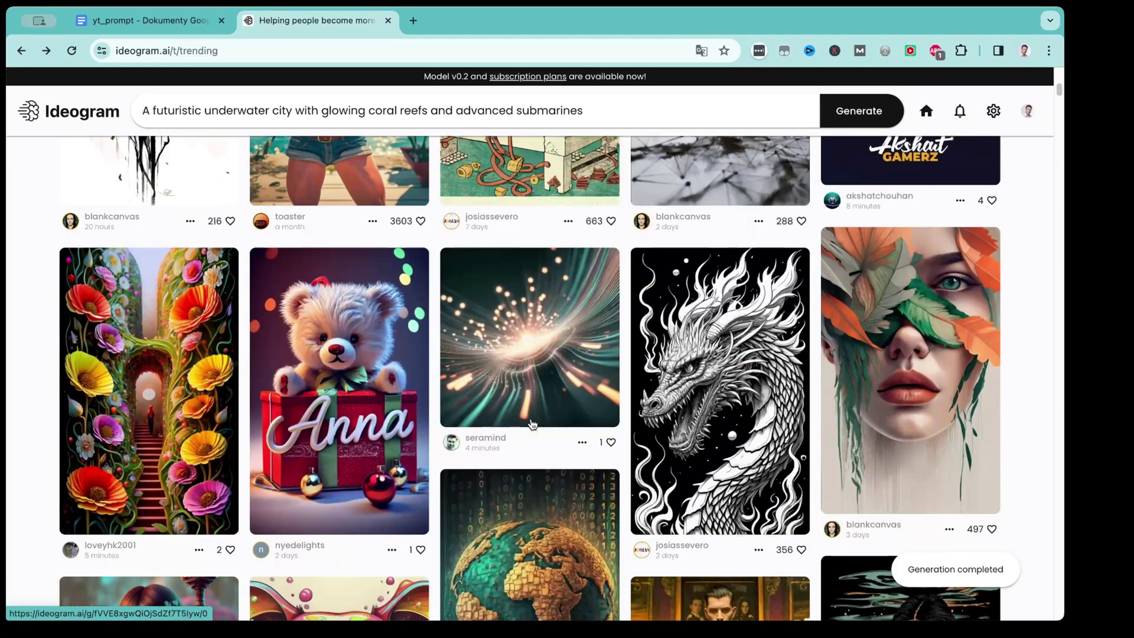
{"action": "scroll", "coordinate": [532, 425], "scroll_direction": "down", "scroll_amount": 5}
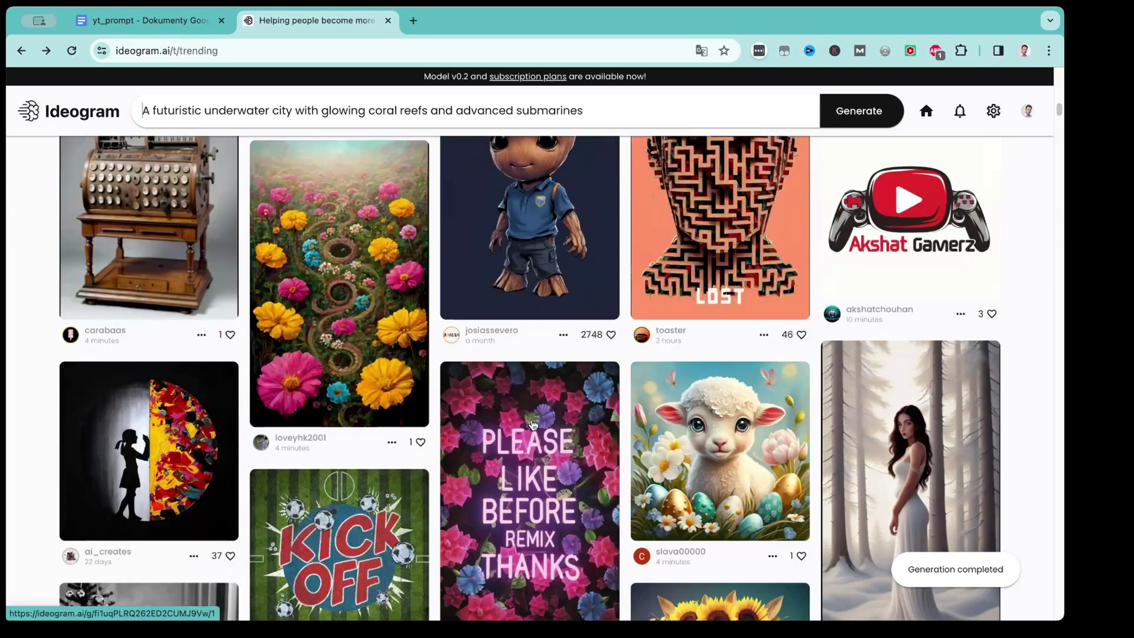
{"action": "scroll", "coordinate": [555, 413], "scroll_direction": "up", "scroll_amount": 20}
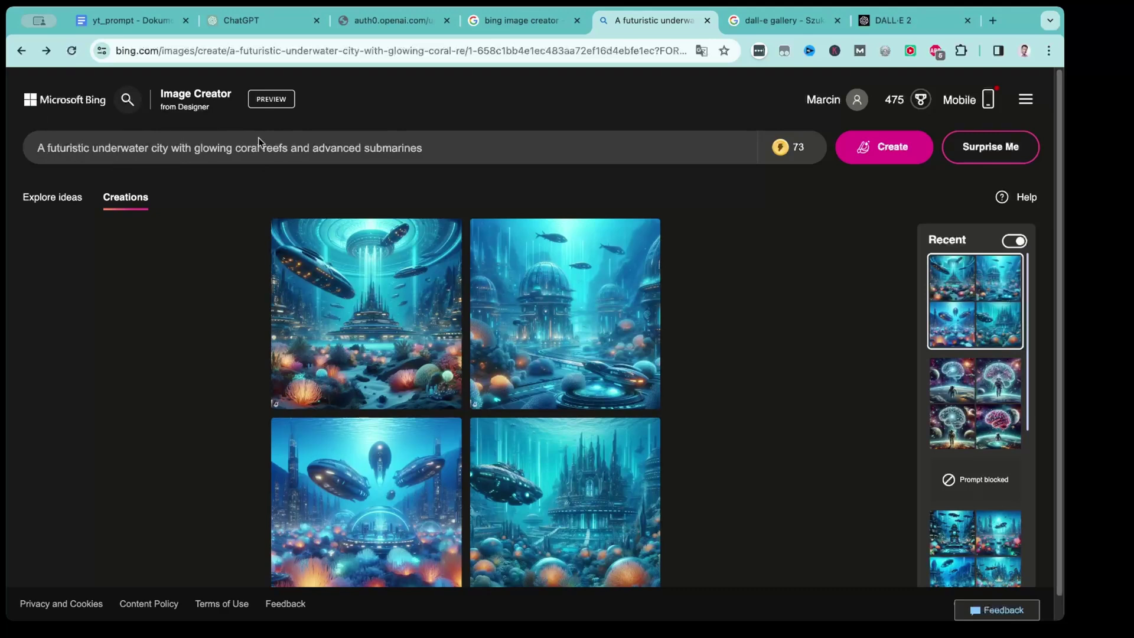
Step: View each Bing underwater city image full-size, step back through them, and close the viewer
{"action": "left_click", "coordinate": [374, 303]}
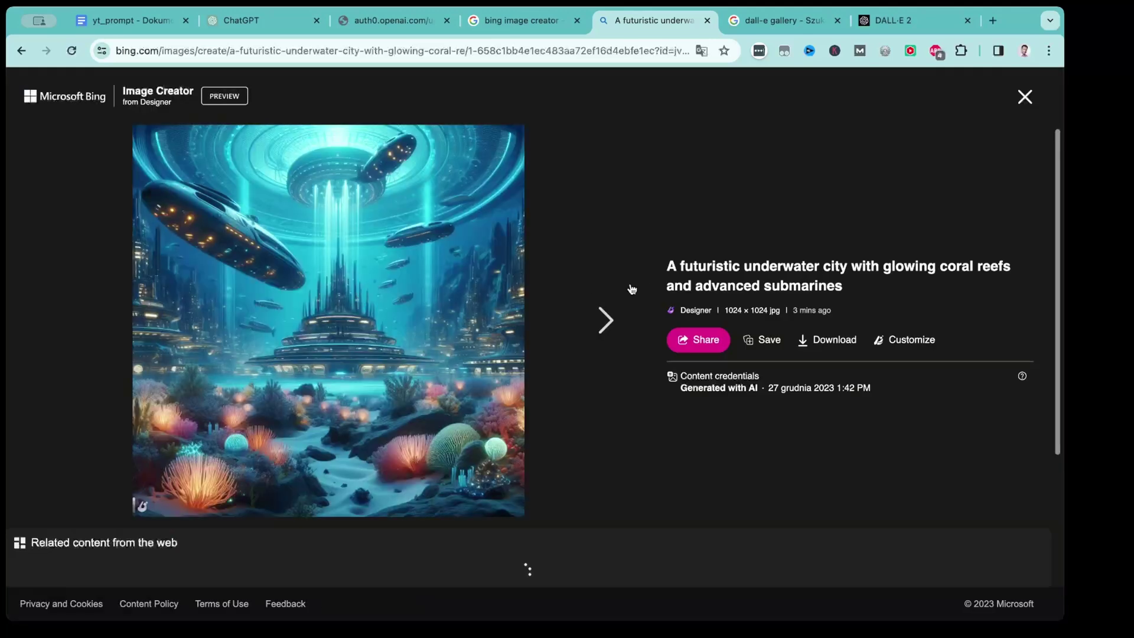
{"action": "left_click", "coordinate": [609, 321]}
{"action": "left_click", "coordinate": [608, 322]}
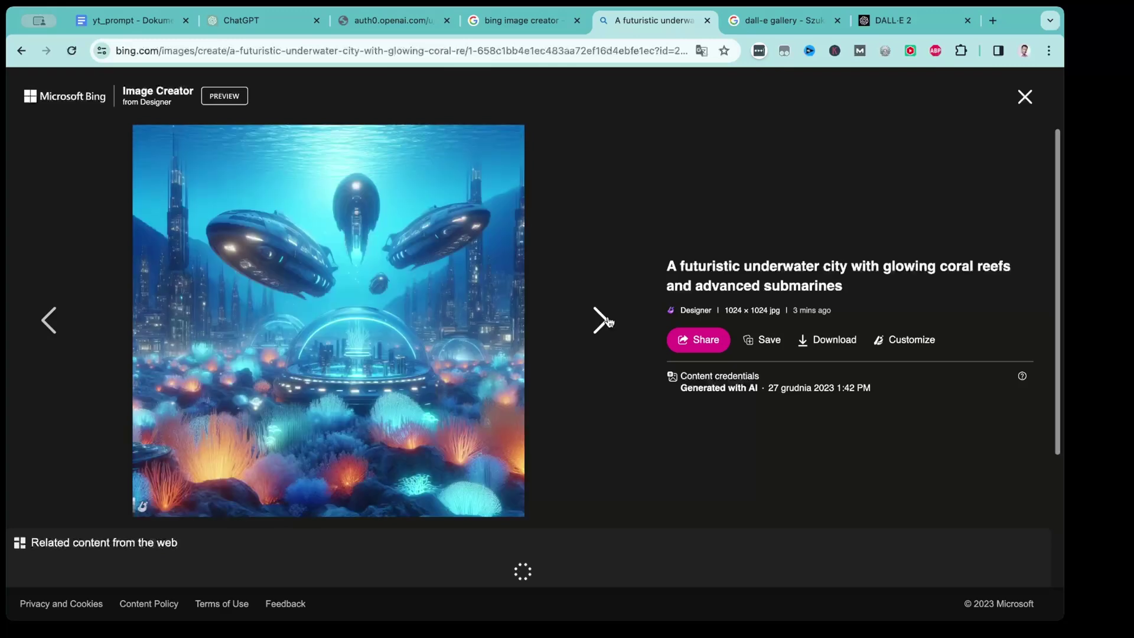
{"action": "left_click", "coordinate": [608, 321]}
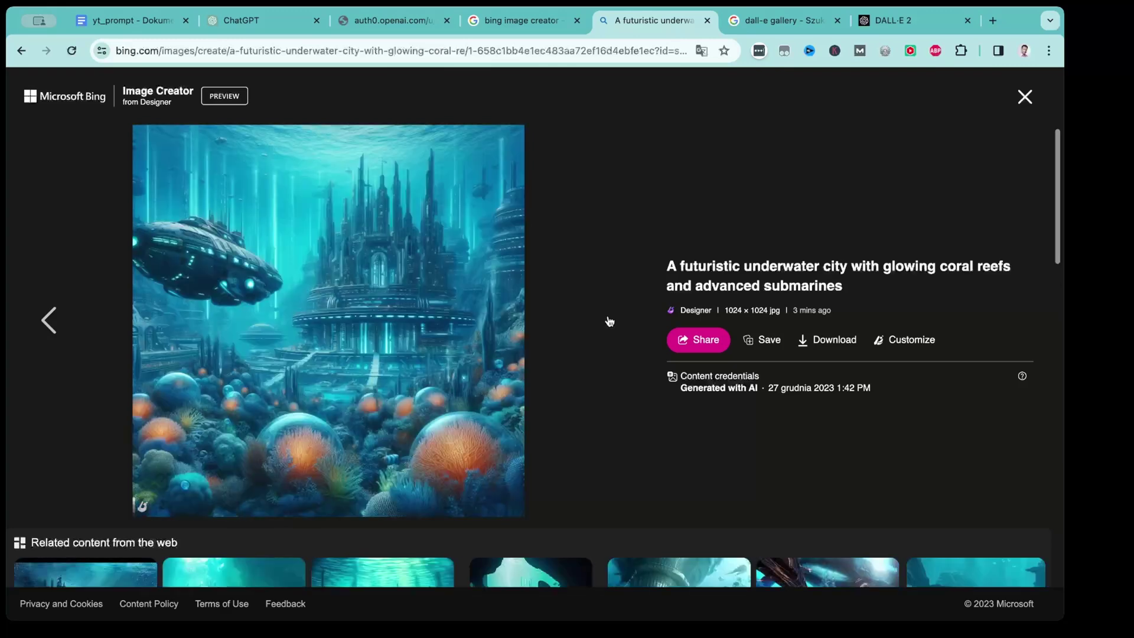
{"action": "left_click", "coordinate": [55, 322]}
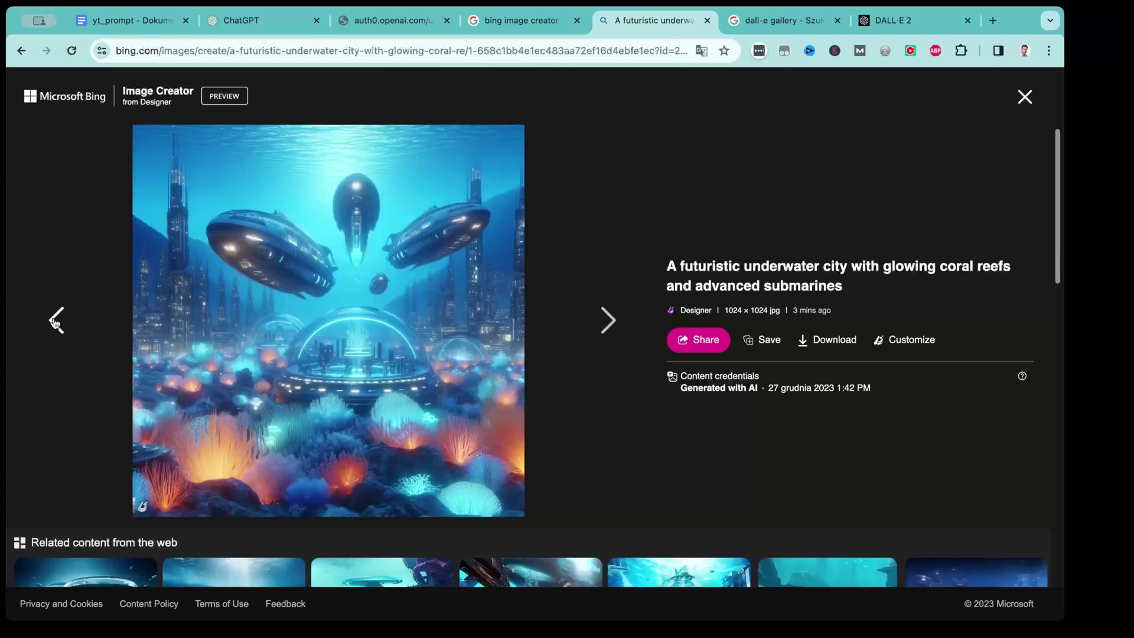
{"action": "left_click", "coordinate": [55, 322]}
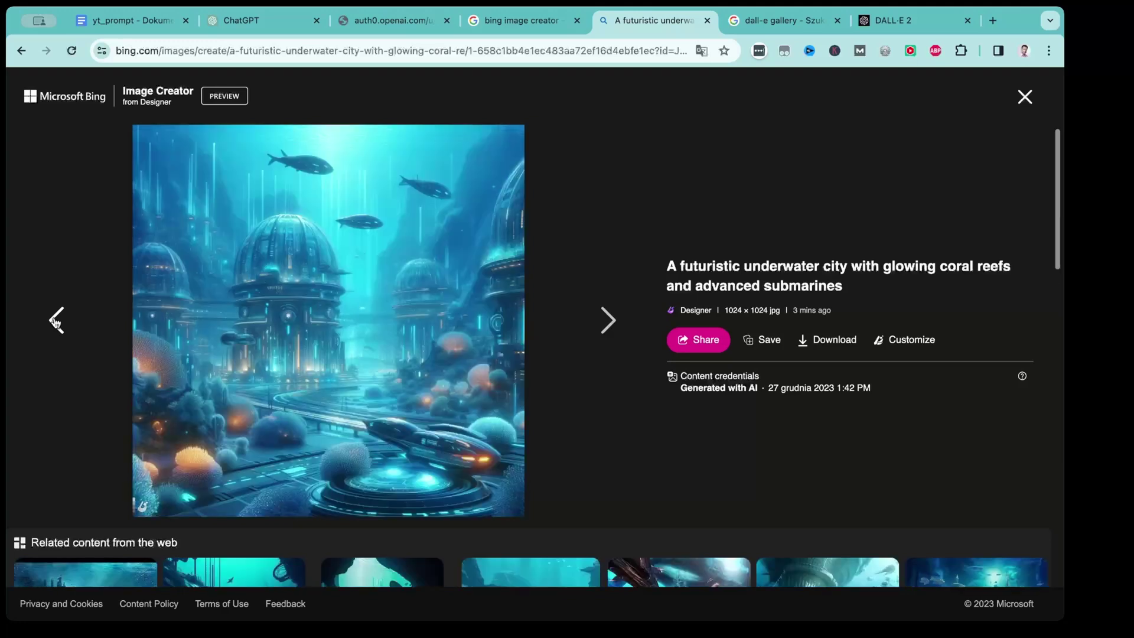
{"action": "left_click", "coordinate": [55, 322]}
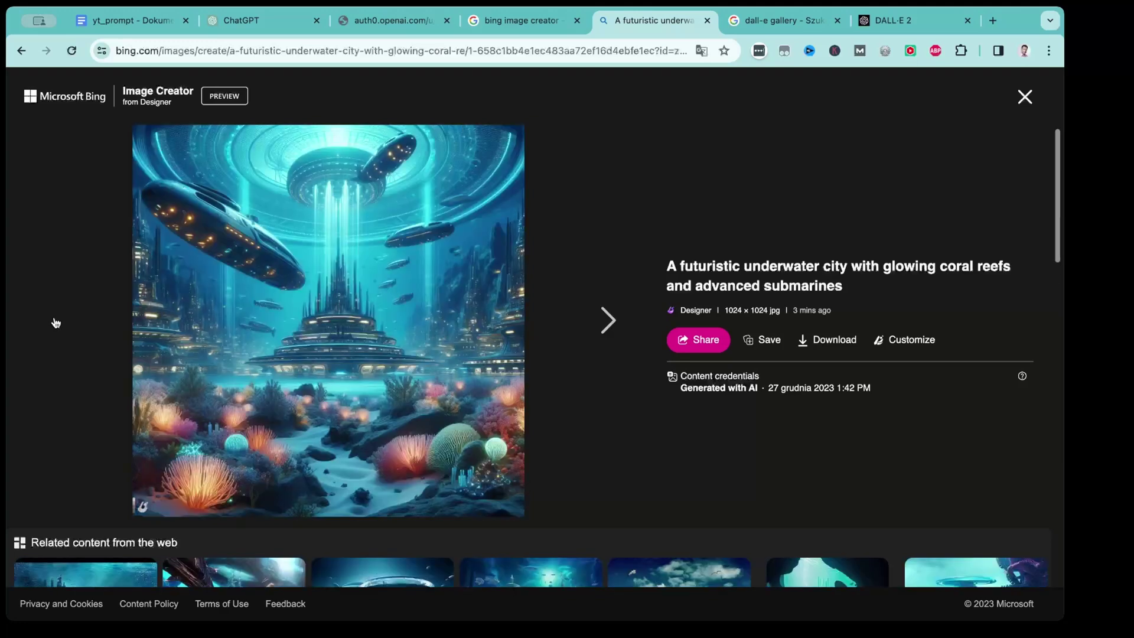
{"action": "left_click", "coordinate": [1024, 98]}
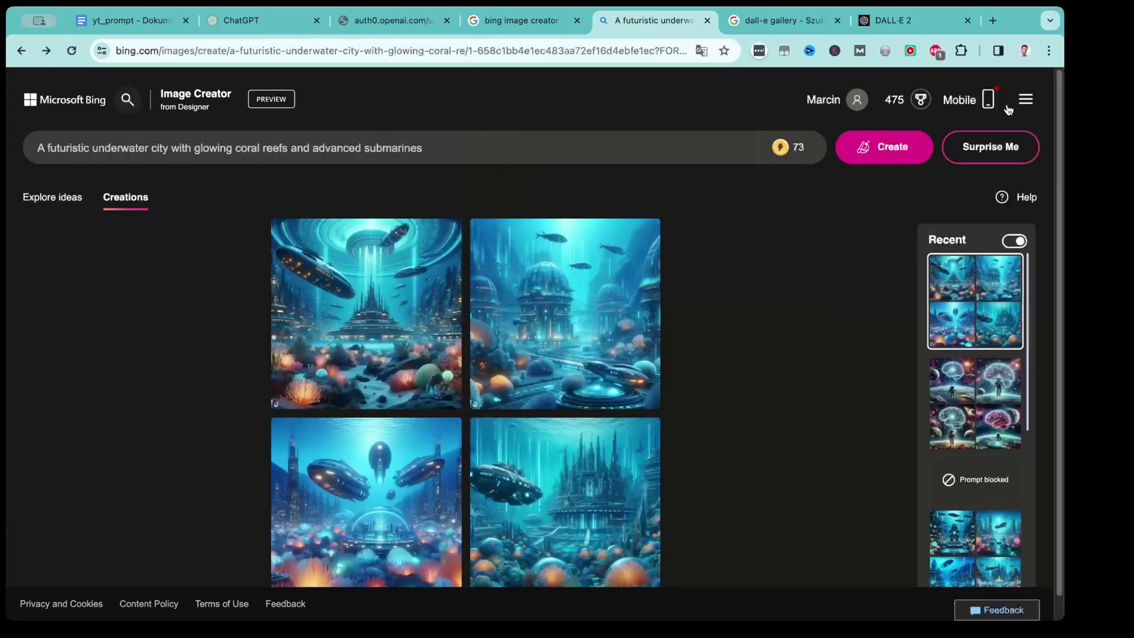
{"action": "scroll", "coordinate": [364, 328], "scroll_direction": "down", "scroll_amount": 1}
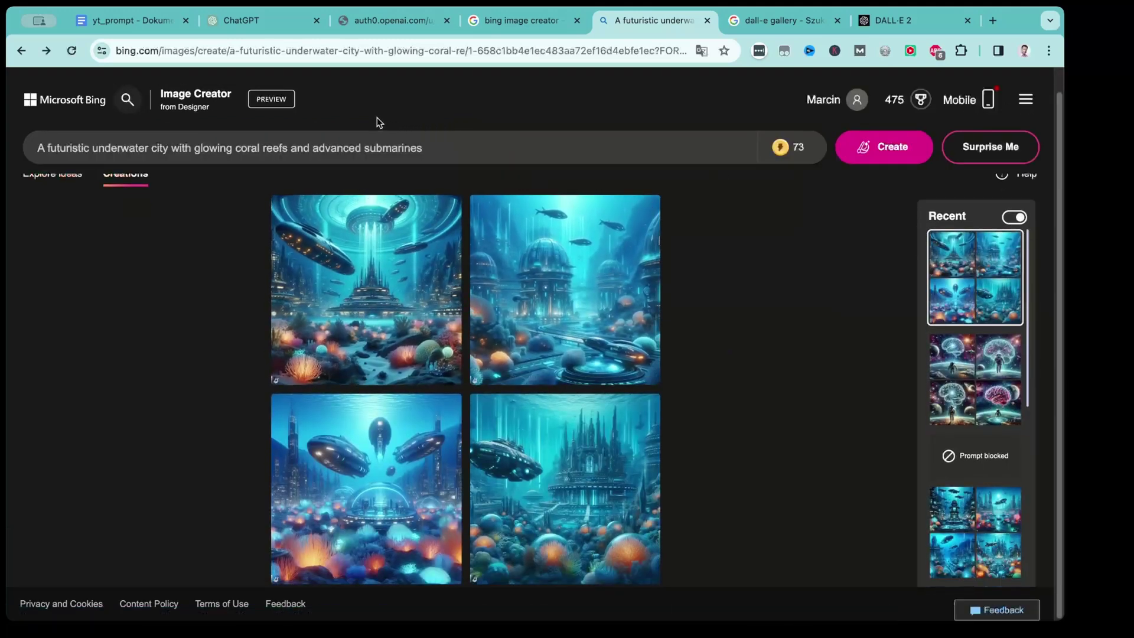
{"action": "left_click", "coordinate": [257, 21]}
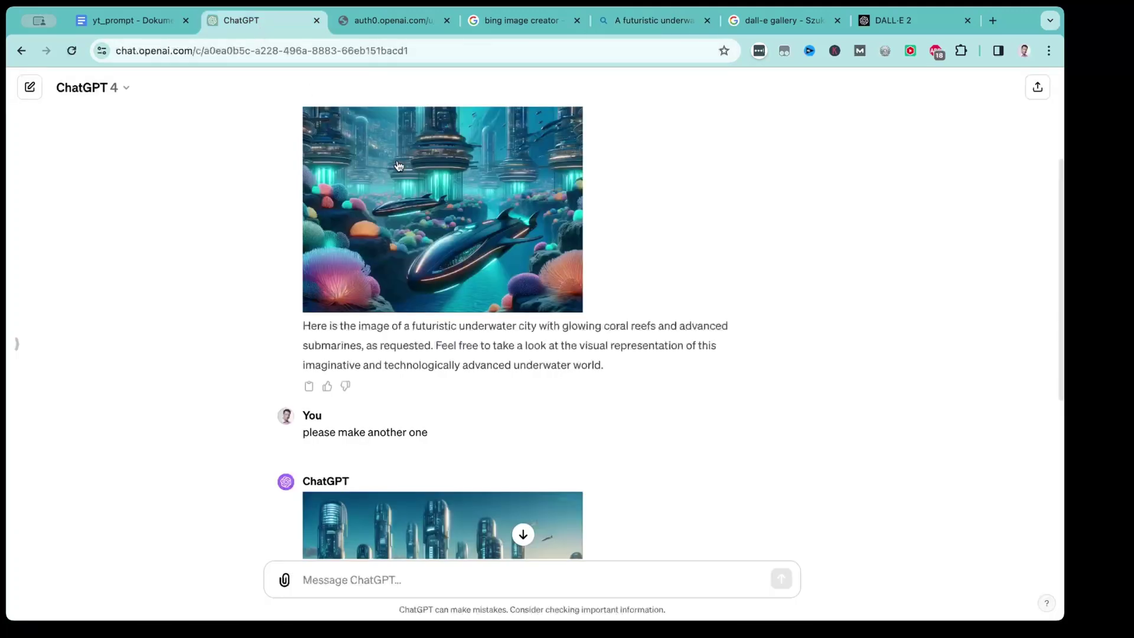
{"action": "scroll", "coordinate": [399, 165], "scroll_direction": "up", "scroll_amount": 3}
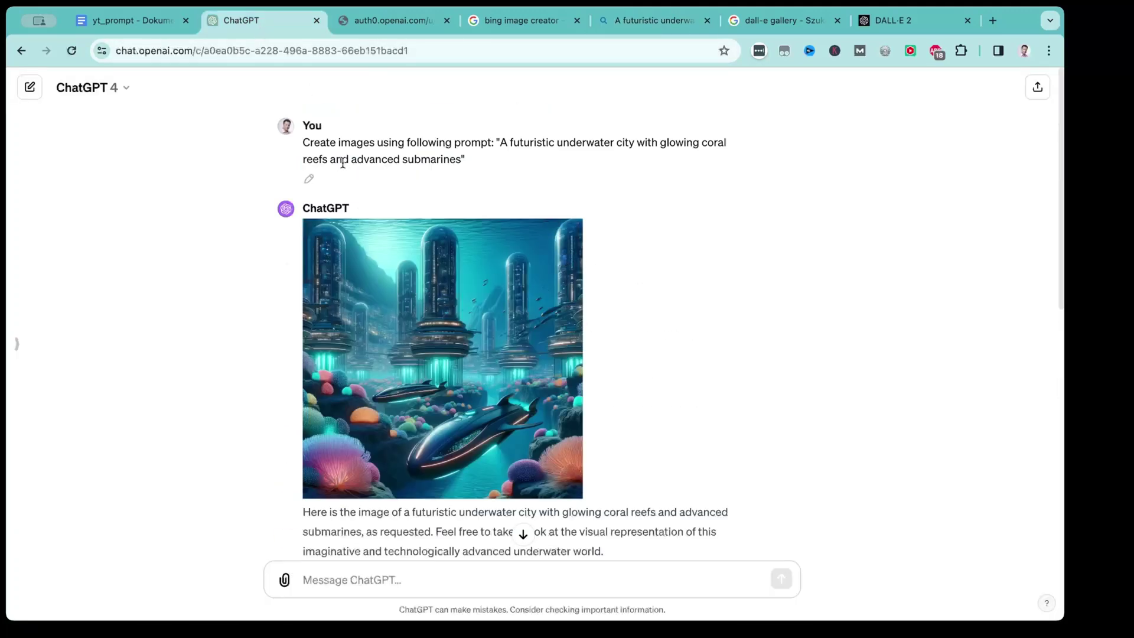
{"action": "scroll", "coordinate": [470, 321], "scroll_direction": "down", "scroll_amount": 1}
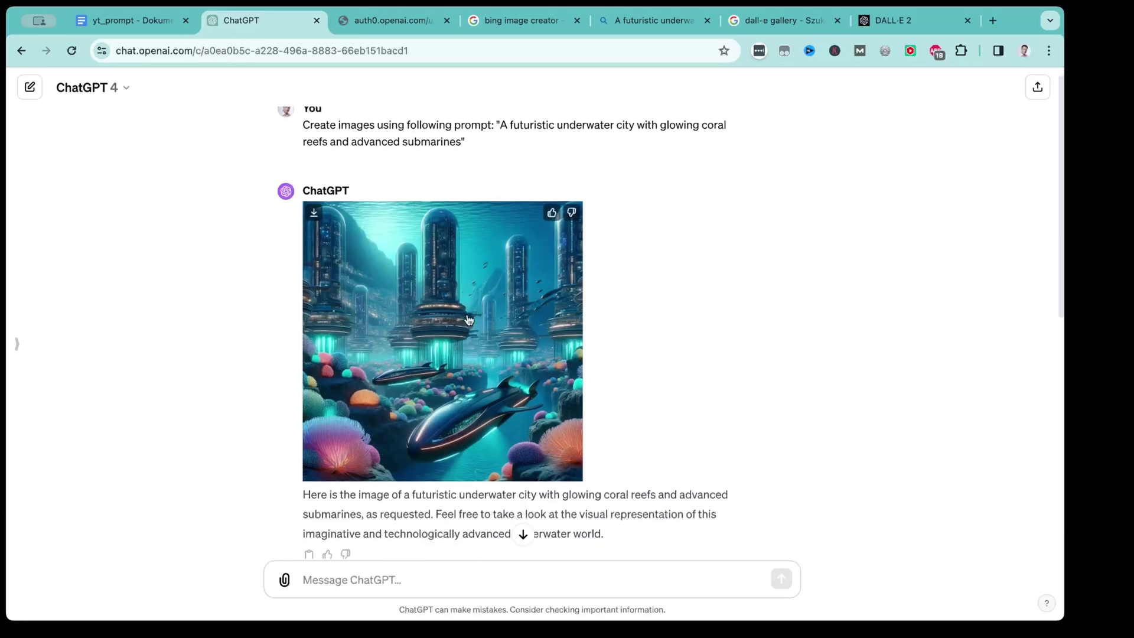
{"action": "left_click", "coordinate": [469, 321]}
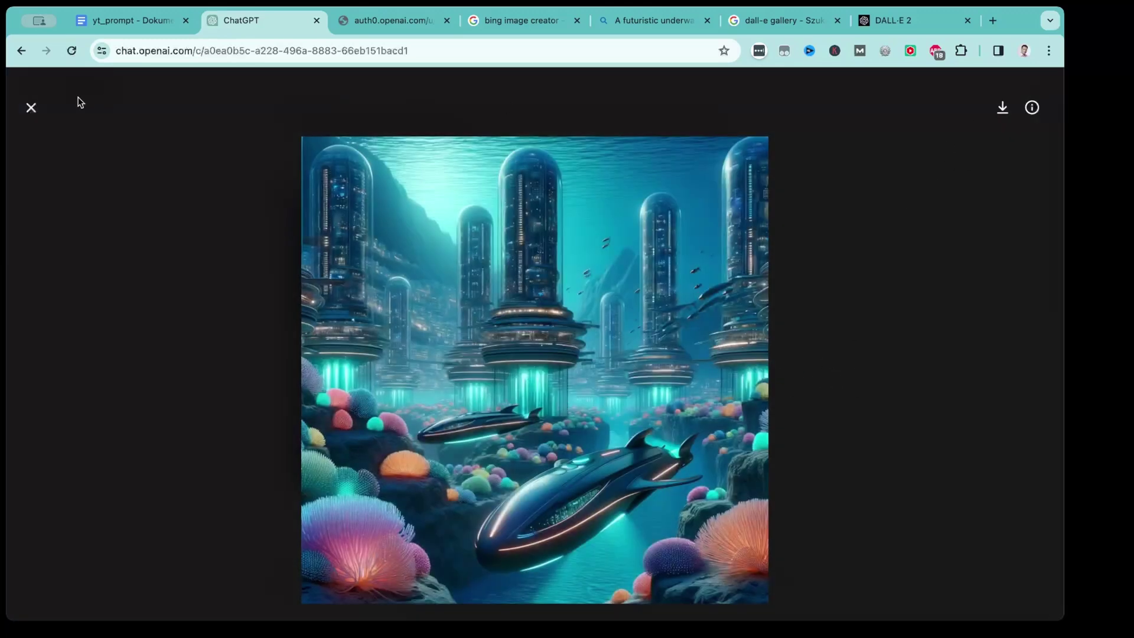
{"action": "left_click", "coordinate": [33, 107]}
{"action": "scroll", "coordinate": [497, 367], "scroll_direction": "down", "scroll_amount": 4}
{"action": "scroll", "coordinate": [497, 367], "scroll_direction": "down", "scroll_amount": 5}
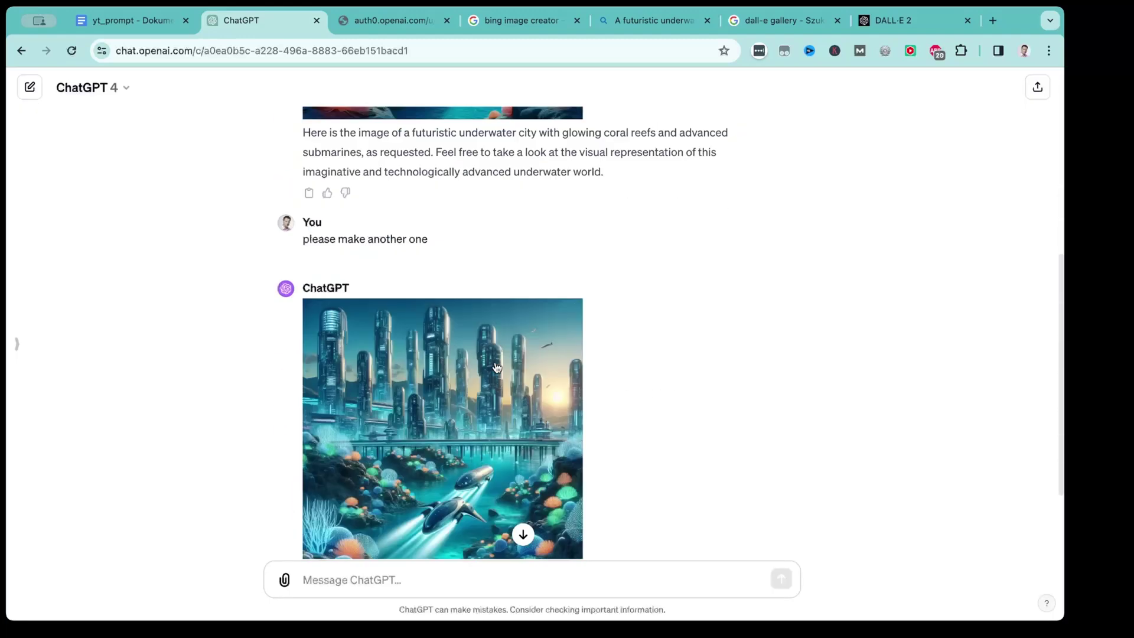
{"action": "left_click", "coordinate": [482, 353]}
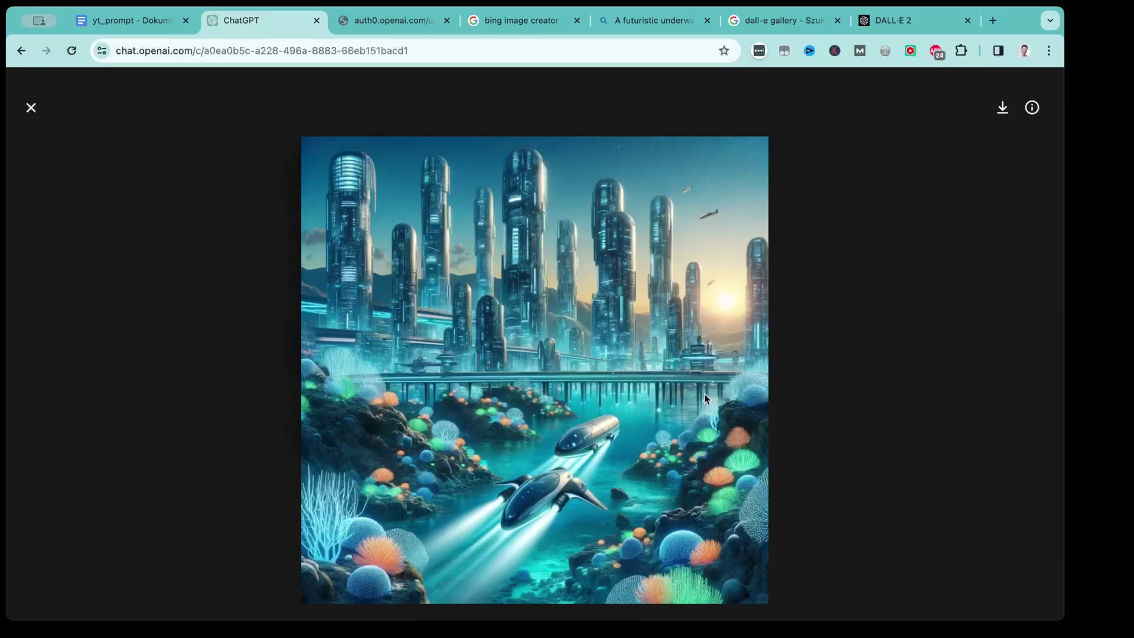
{"action": "left_click", "coordinate": [202, 238]}
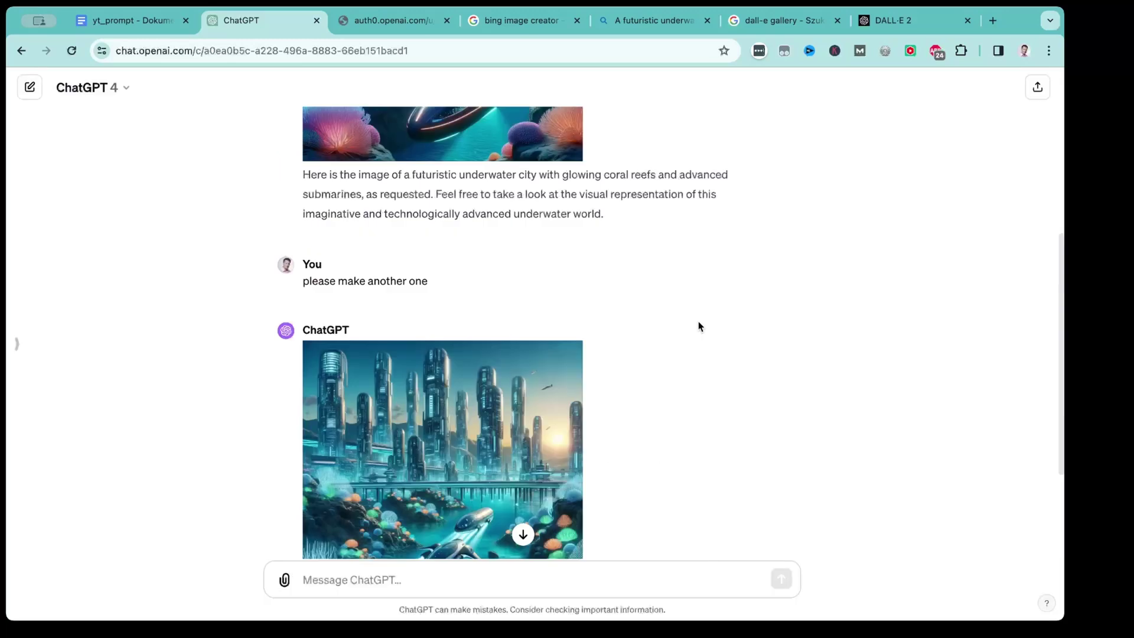
{"action": "scroll", "coordinate": [698, 326], "scroll_direction": "up", "scroll_amount": 5}
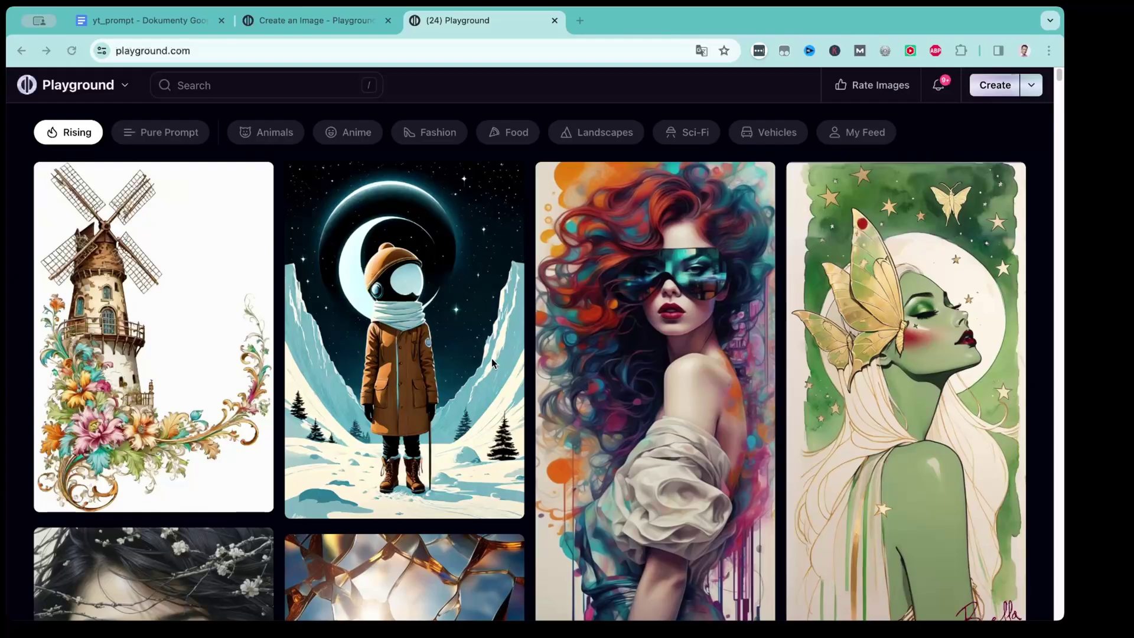
Step: Scroll down through Playground's Rising feed of community images
{"action": "scroll", "coordinate": [491, 358], "scroll_direction": "down", "scroll_amount": 5}
{"action": "scroll", "coordinate": [492, 360], "scroll_direction": "down", "scroll_amount": 4}
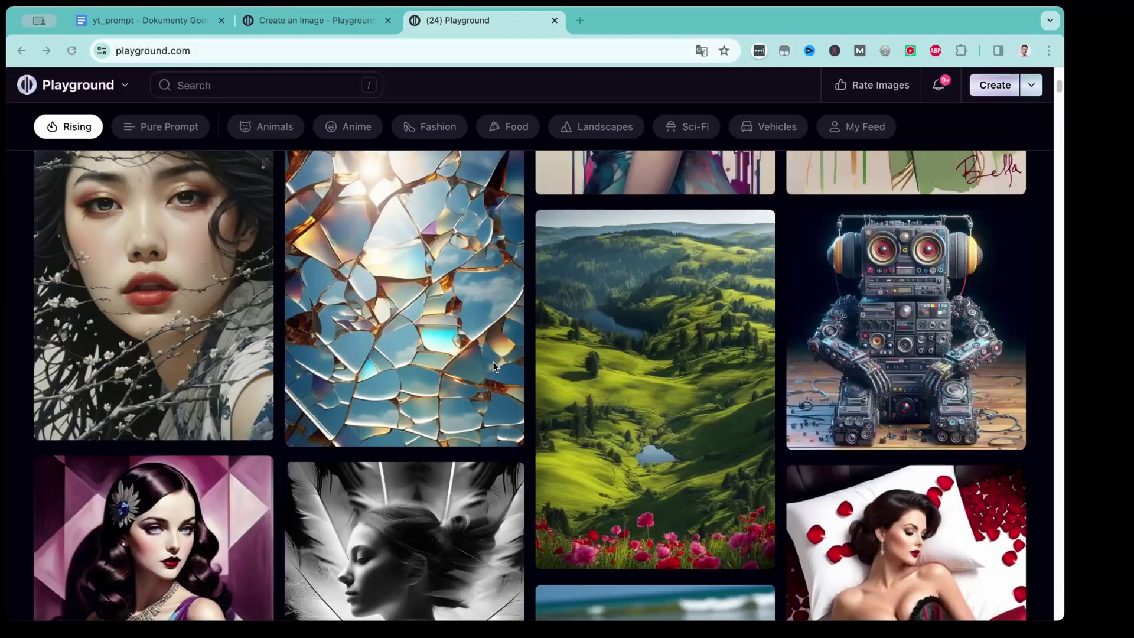
{"action": "scroll", "coordinate": [494, 366], "scroll_direction": "down", "scroll_amount": 3}
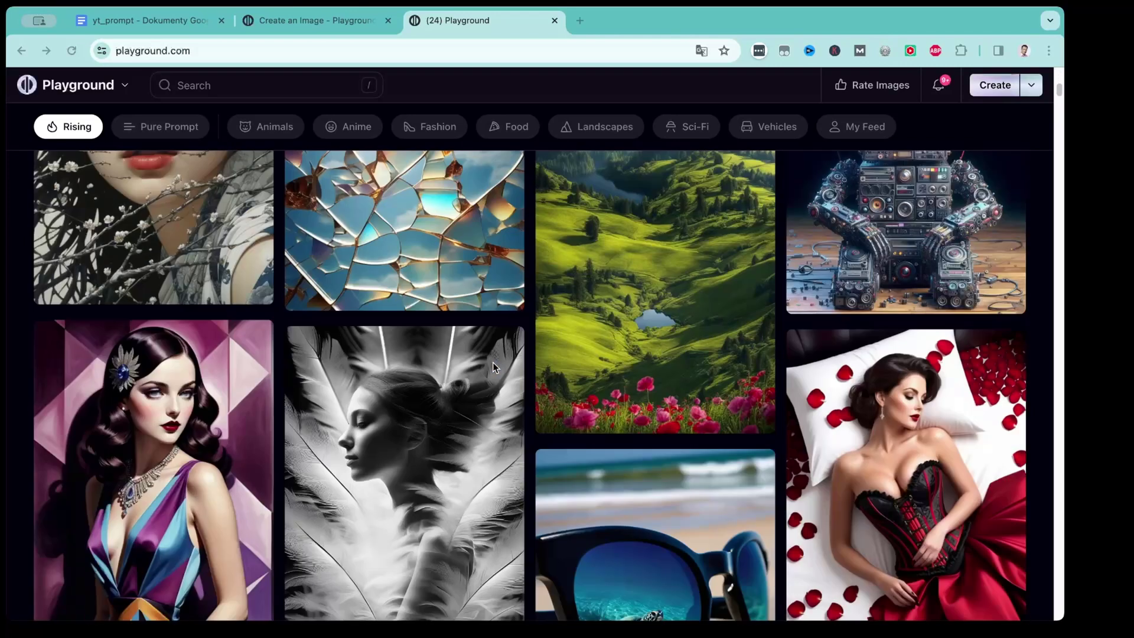
{"action": "scroll", "coordinate": [493, 363], "scroll_direction": "down", "scroll_amount": 1}
{"action": "scroll", "coordinate": [492, 366], "scroll_direction": "down", "scroll_amount": 4}
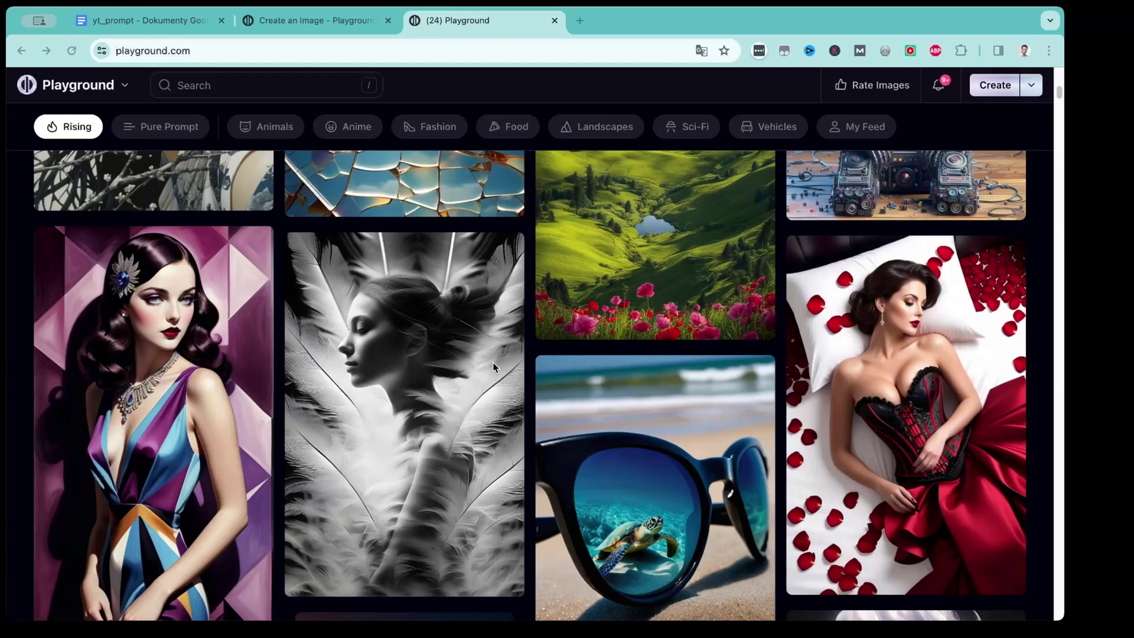
{"action": "scroll", "coordinate": [493, 363], "scroll_direction": "down", "scroll_amount": 2}
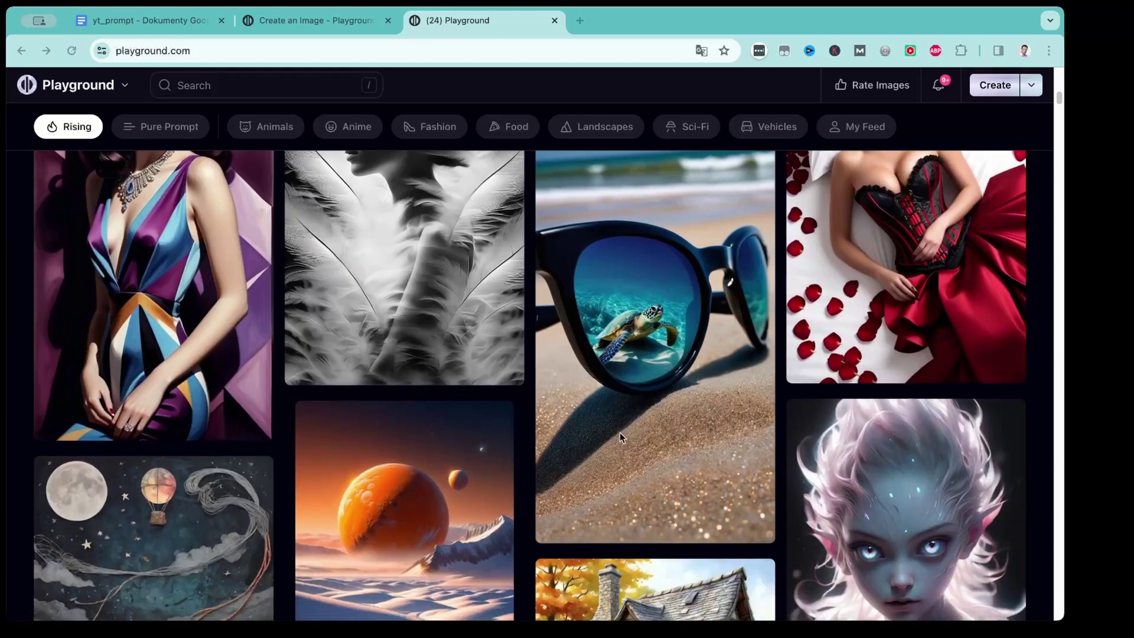
{"action": "scroll", "coordinate": [620, 434], "scroll_direction": "down", "scroll_amount": 8}
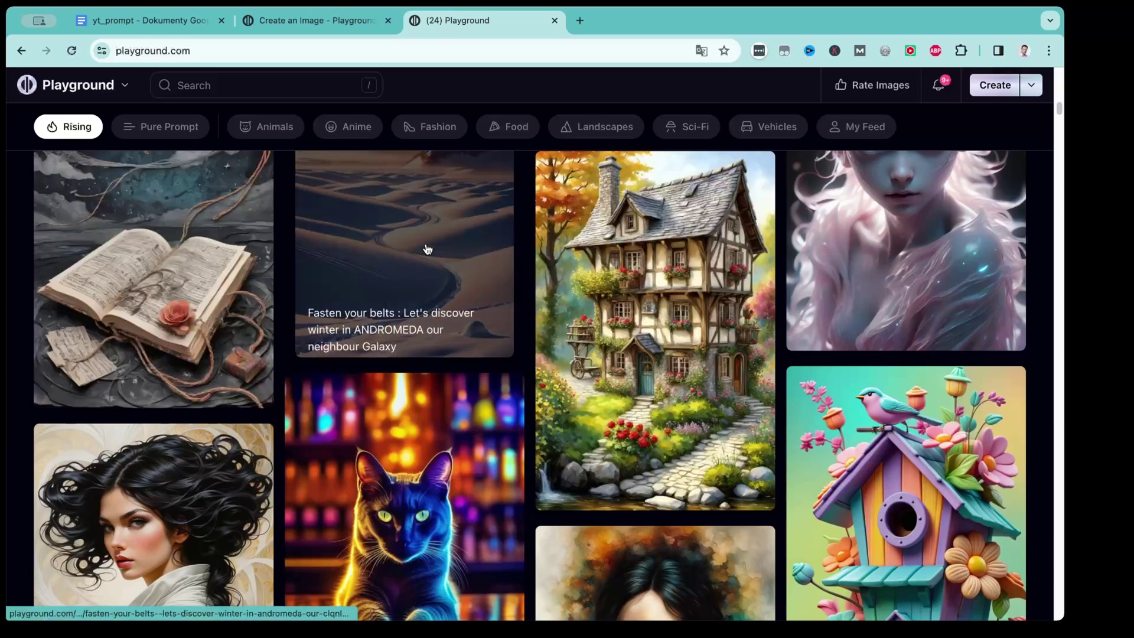
{"action": "scroll", "coordinate": [428, 249], "scroll_direction": "down", "scroll_amount": 15}
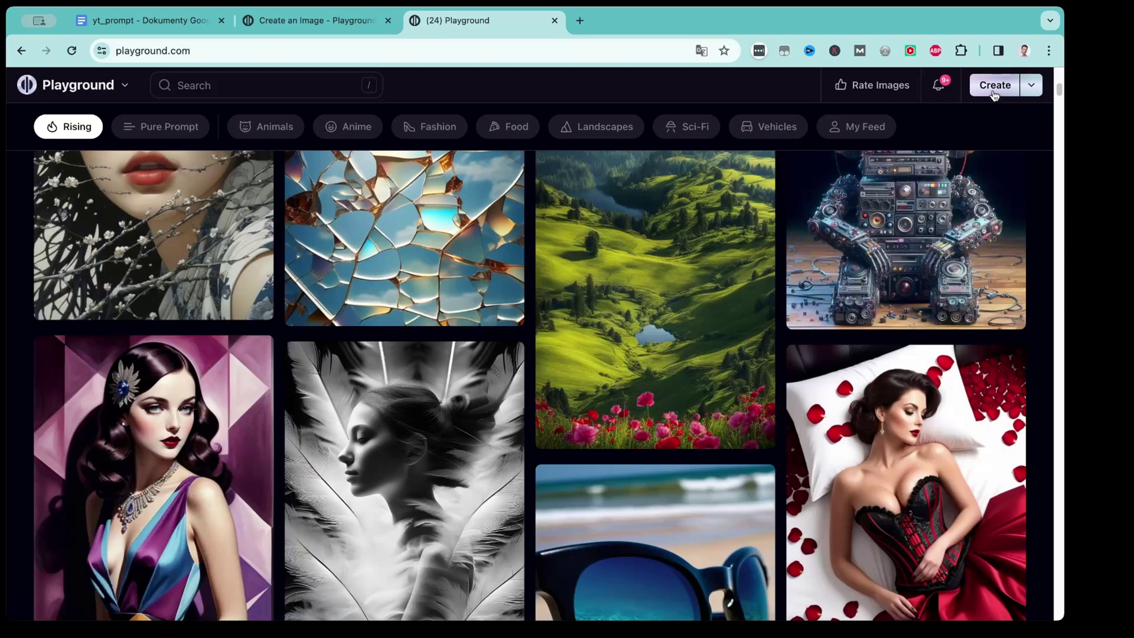
Step: Open Playground's Create page on the underwater city image tab and focus the Prompt box
{"action": "left_click", "coordinate": [995, 86]}
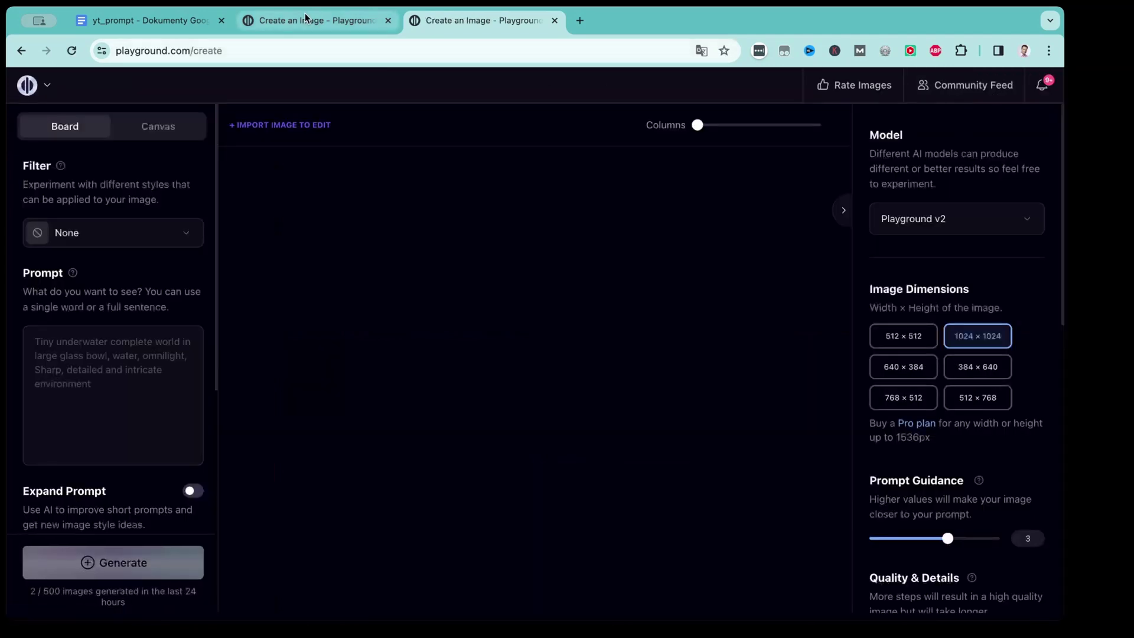
{"action": "left_click", "coordinate": [306, 19]}
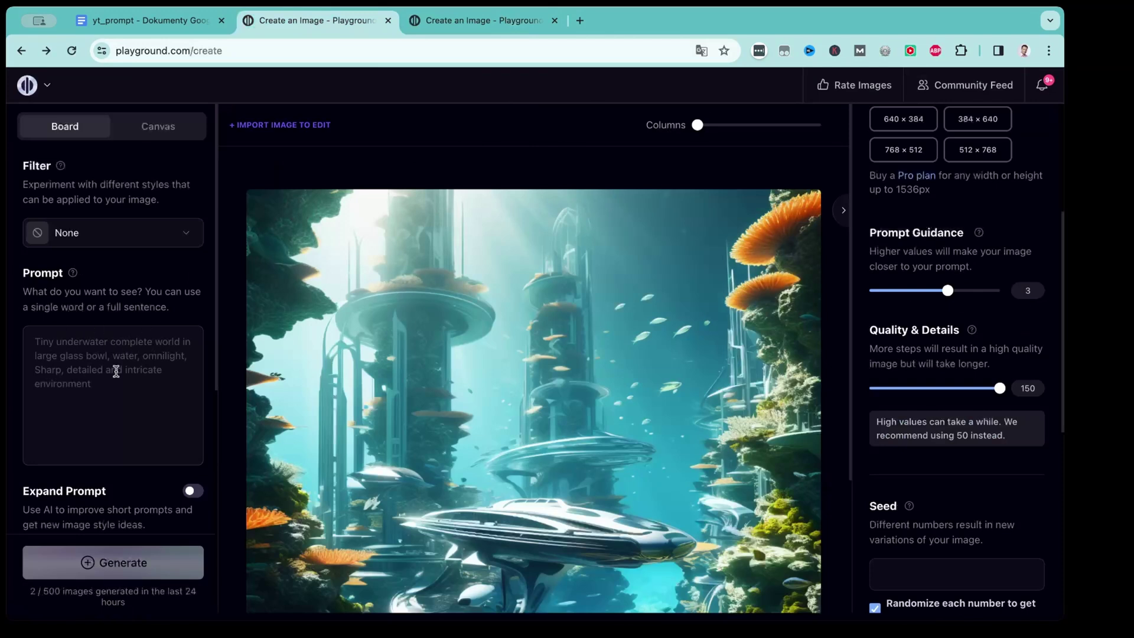
{"action": "left_click", "coordinate": [83, 345]}
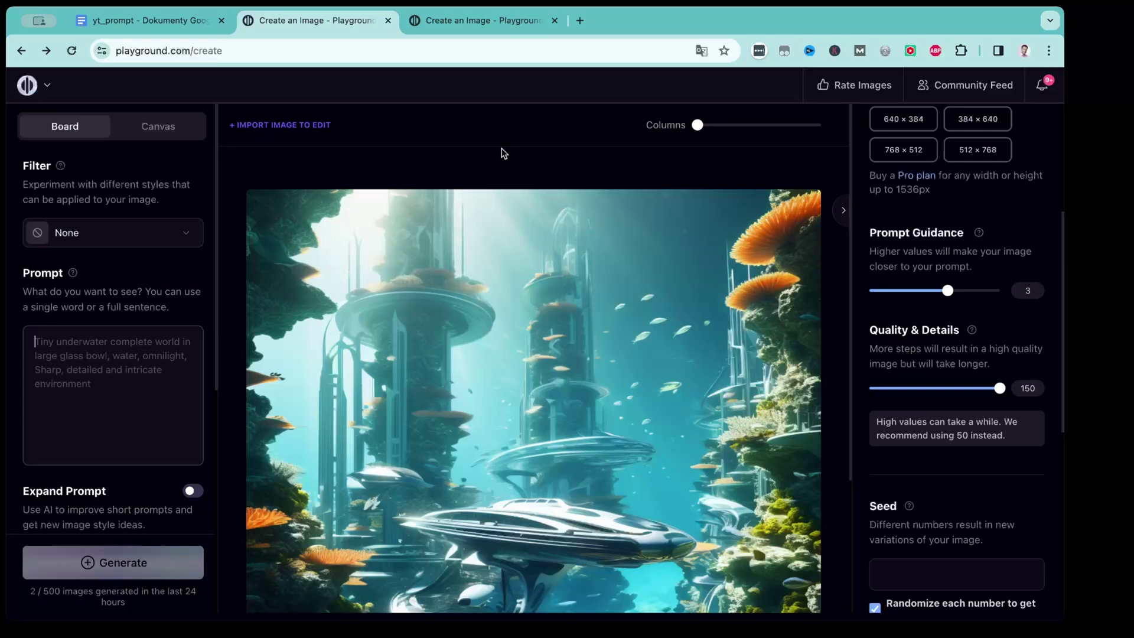
{"action": "scroll", "coordinate": [503, 151], "scroll_direction": "down", "scroll_amount": 1}
{"action": "mouse_move", "coordinate": [516, 175]}
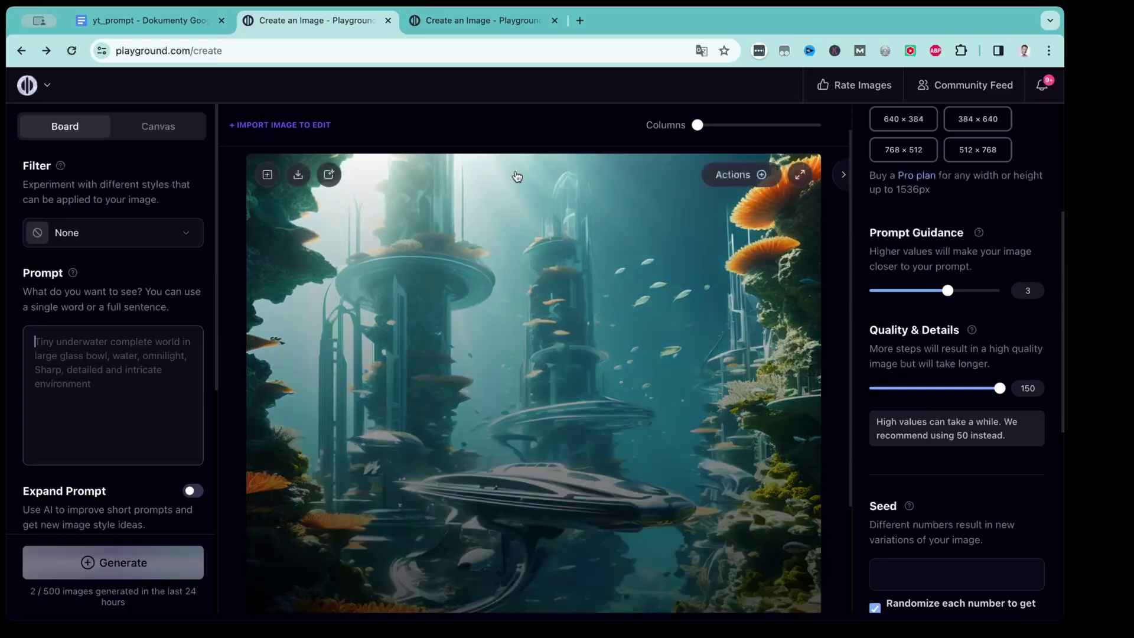
{"action": "scroll", "coordinate": [564, 254], "scroll_direction": "up", "scroll_amount": 1}
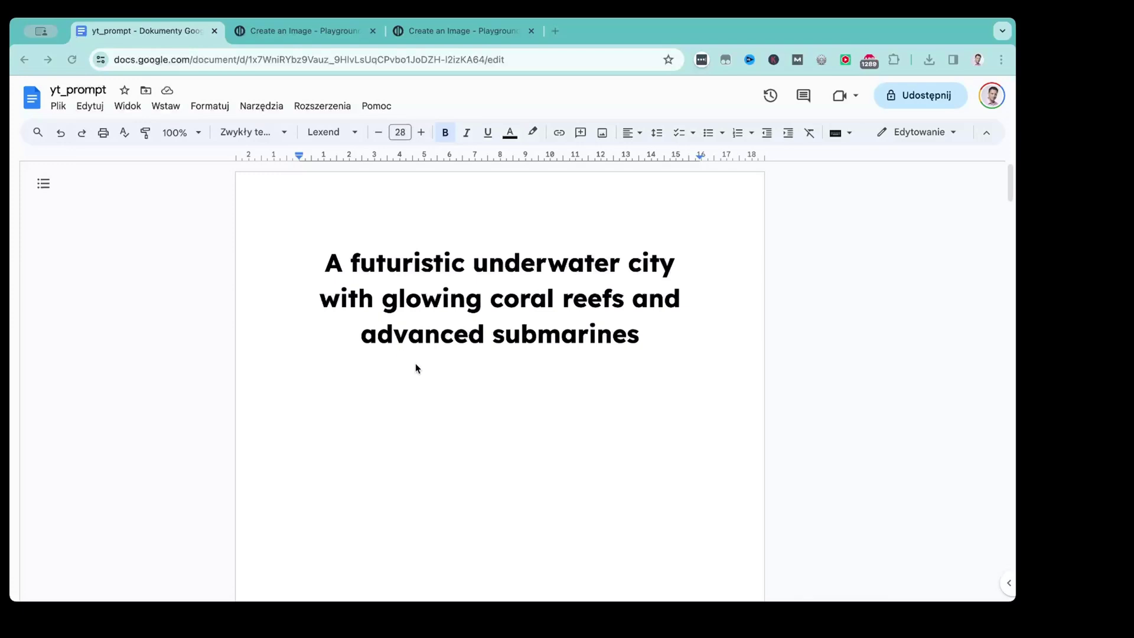
Step: Scroll through the yt_prompt rankings past 2) Dall-E, 3) Leonardo AI and 5) Ideogram
{"action": "scroll", "coordinate": [477, 363], "scroll_direction": "down", "scroll_amount": 10}
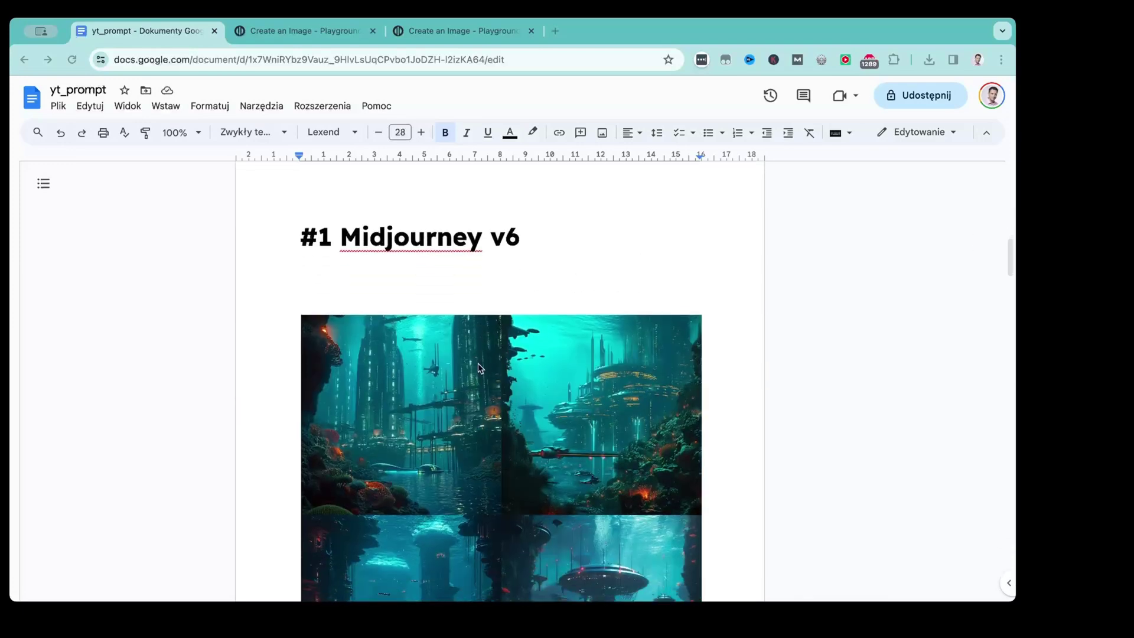
{"action": "scroll", "coordinate": [479, 367], "scroll_direction": "down", "scroll_amount": 1}
{"action": "scroll", "coordinate": [480, 367], "scroll_direction": "down", "scroll_amount": 1}
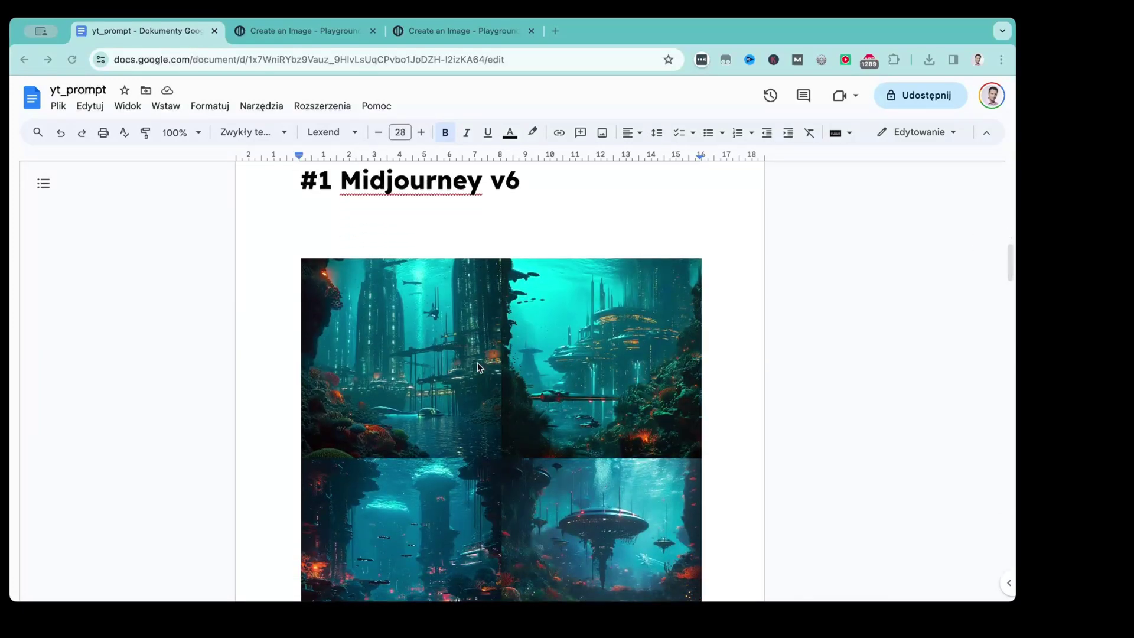
{"action": "scroll", "coordinate": [478, 366], "scroll_direction": "down", "scroll_amount": 15}
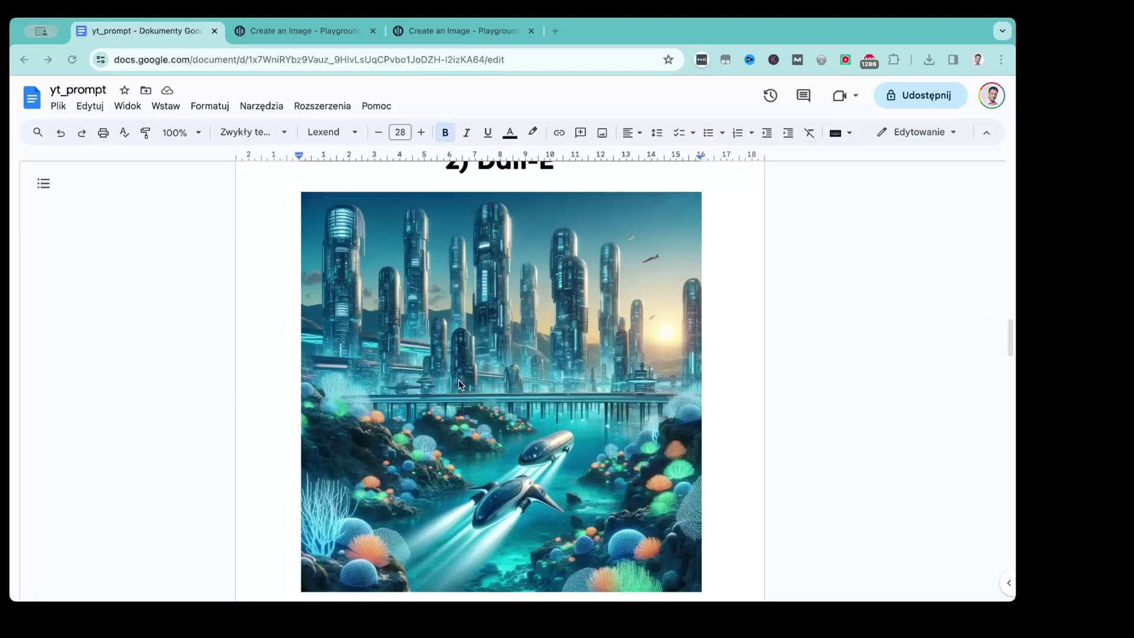
{"action": "scroll", "coordinate": [459, 381], "scroll_direction": "down", "scroll_amount": 2}
{"action": "scroll", "coordinate": [459, 380], "scroll_direction": "up", "scroll_amount": 1}
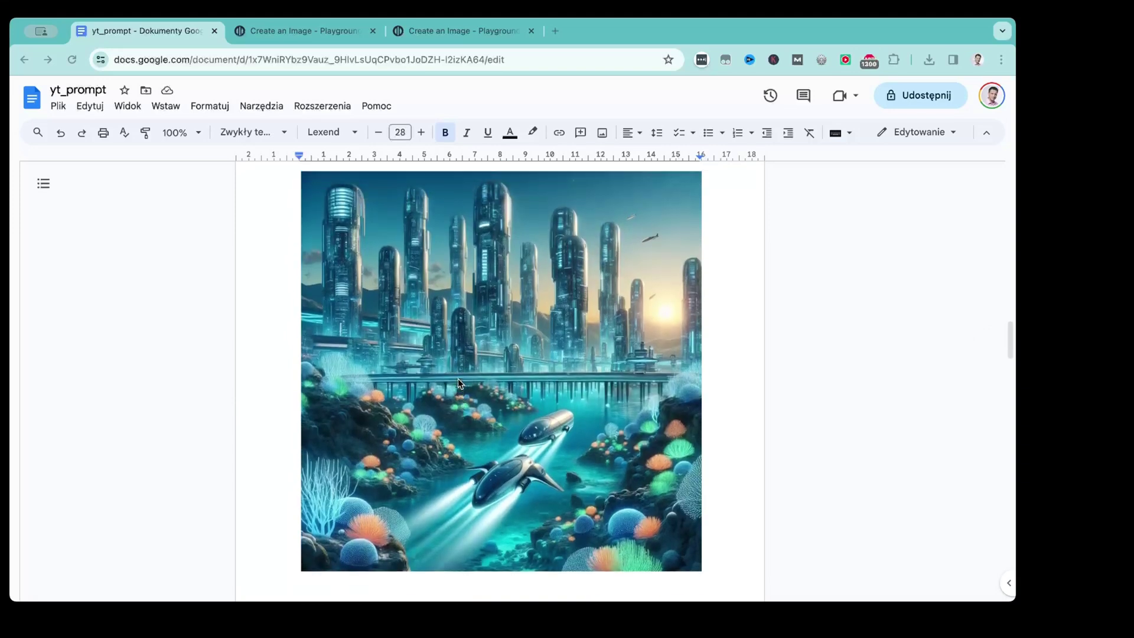
{"action": "scroll", "coordinate": [434, 409], "scroll_direction": "down", "scroll_amount": 8}
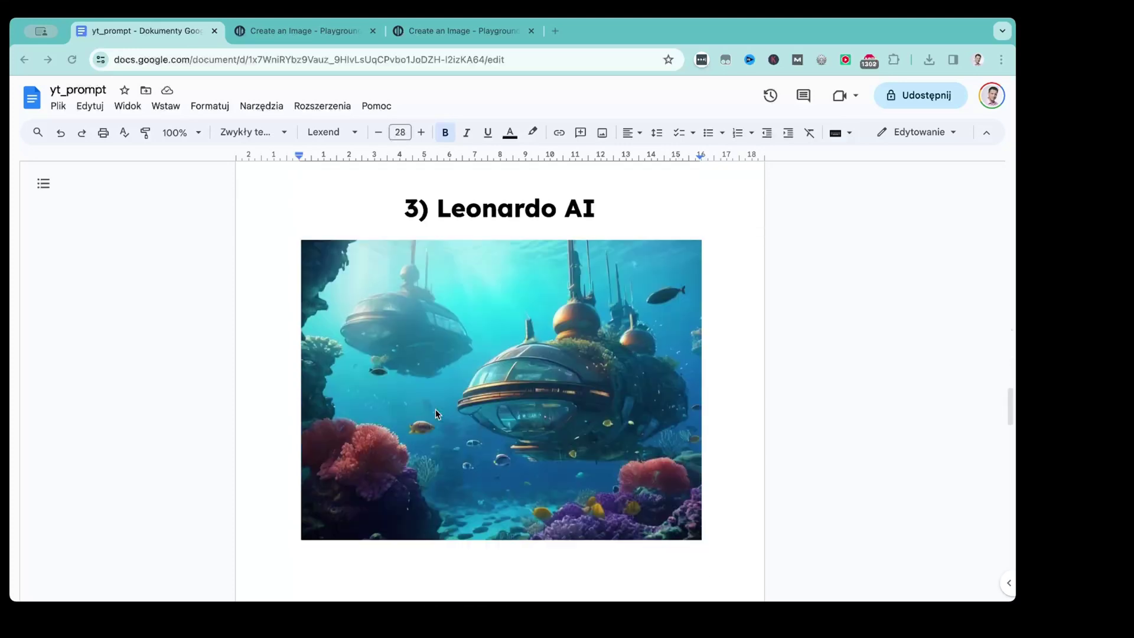
{"action": "scroll", "coordinate": [435, 409], "scroll_direction": "down", "scroll_amount": 10}
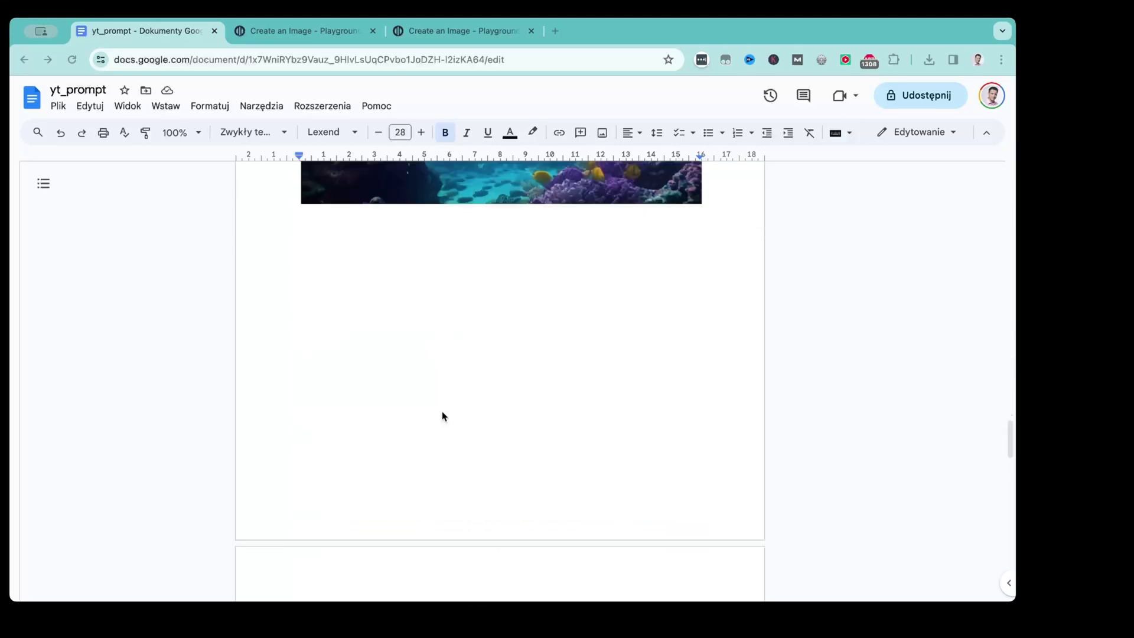
{"action": "scroll", "coordinate": [442, 412], "scroll_direction": "down", "scroll_amount": 5}
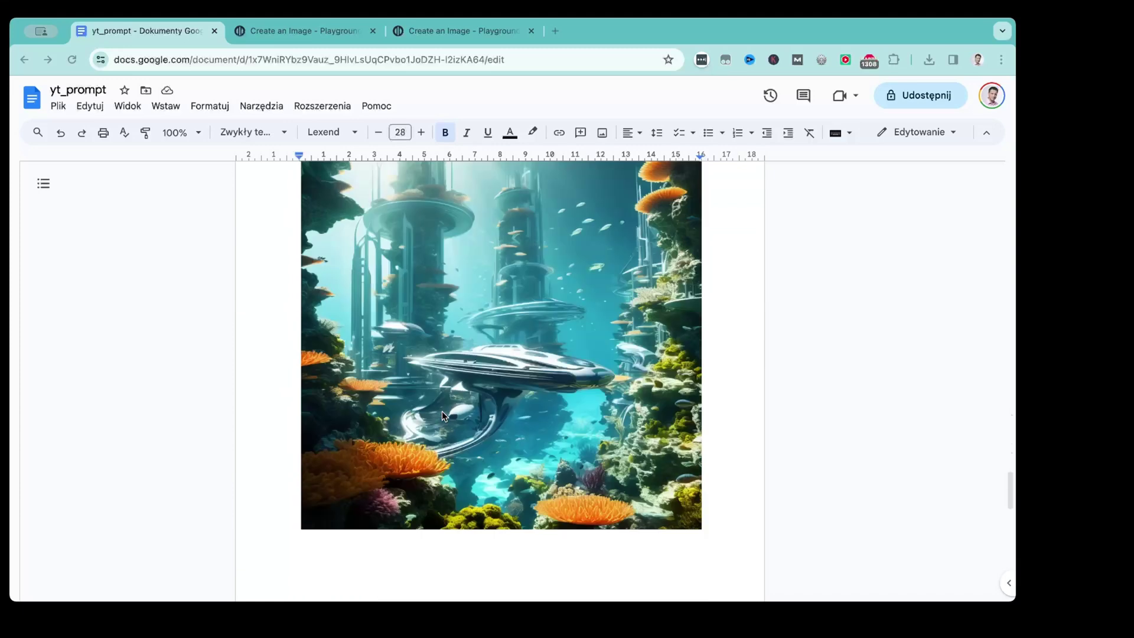
{"action": "scroll", "coordinate": [441, 412], "scroll_direction": "down", "scroll_amount": 5}
{"action": "scroll", "coordinate": [443, 414], "scroll_direction": "down", "scroll_amount": 6}
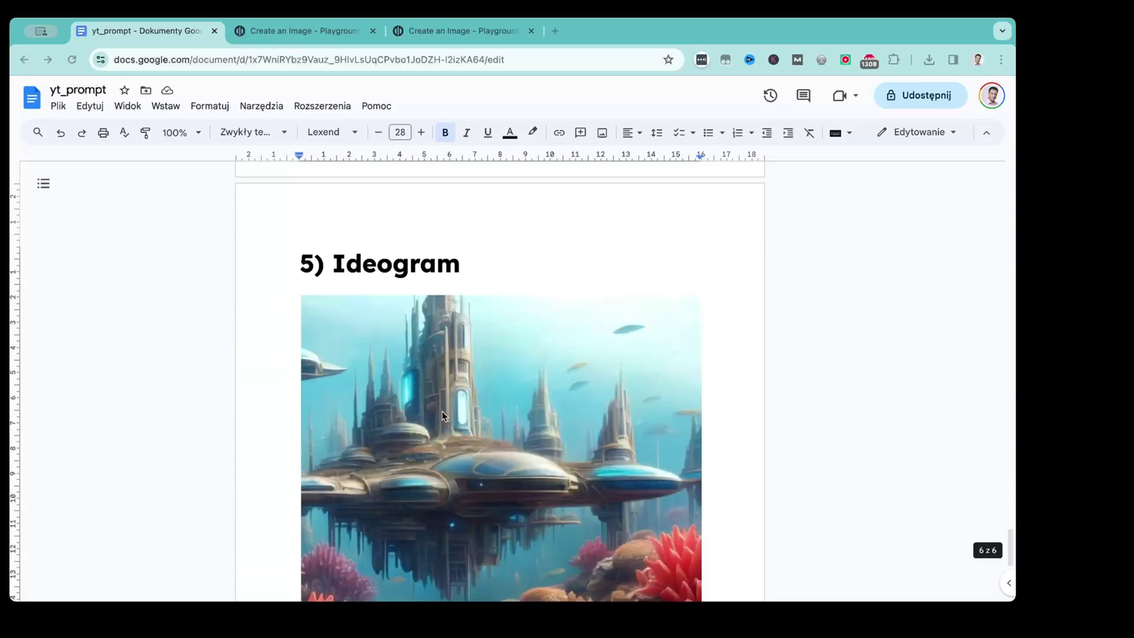
{"action": "scroll", "coordinate": [442, 414], "scroll_direction": "down", "scroll_amount": 1}
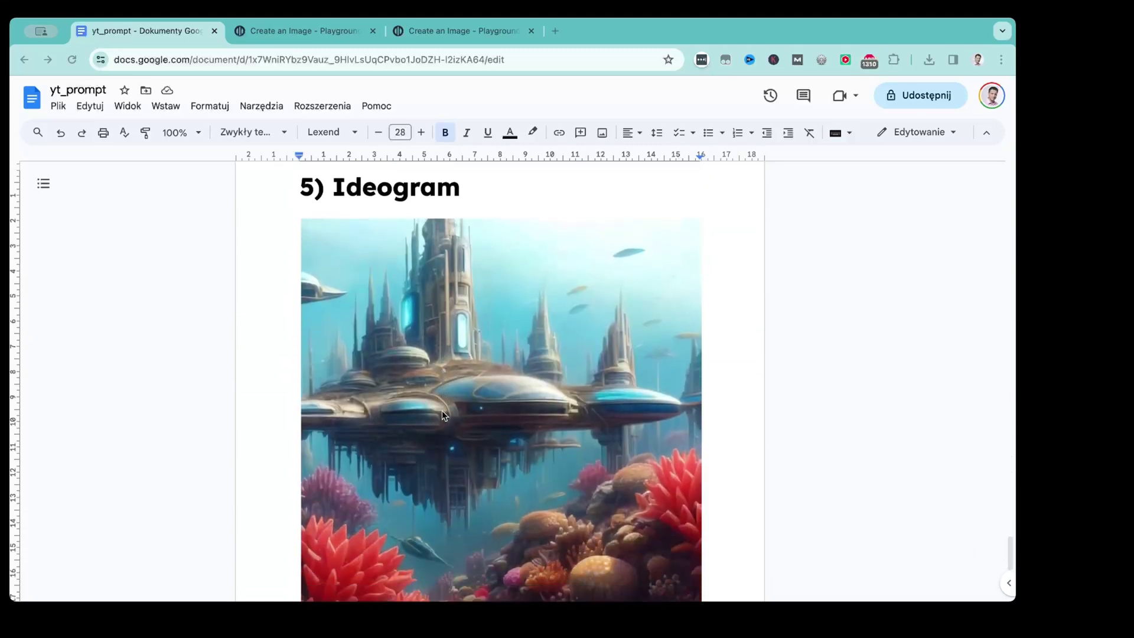